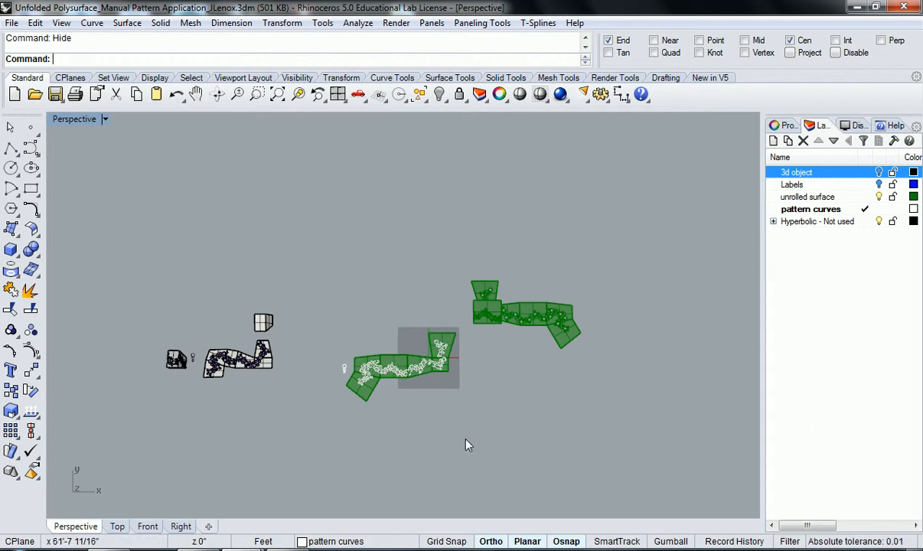
Add two new layers, setting the first layer's color to Red and the second's to Blue.
left_click(773, 141)
left_click(773, 141)
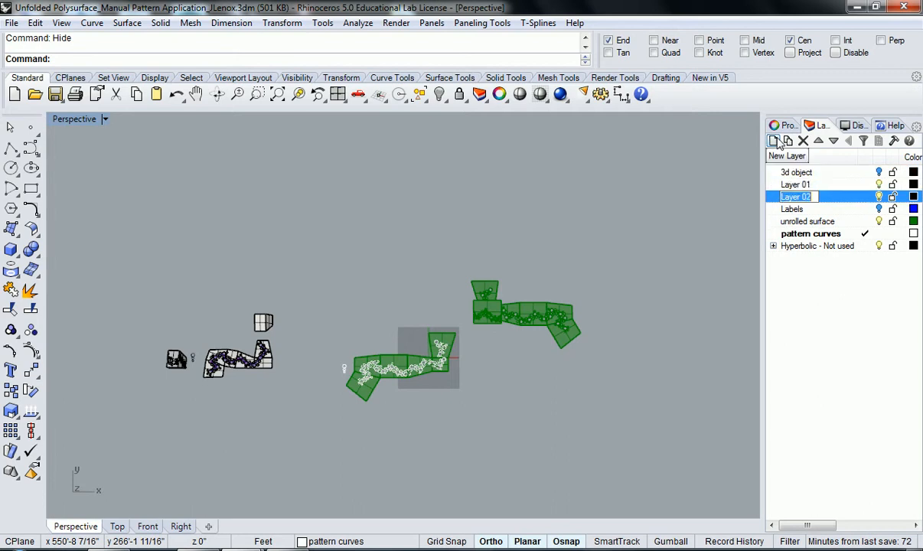
left_click(852, 195)
left_click(913, 184)
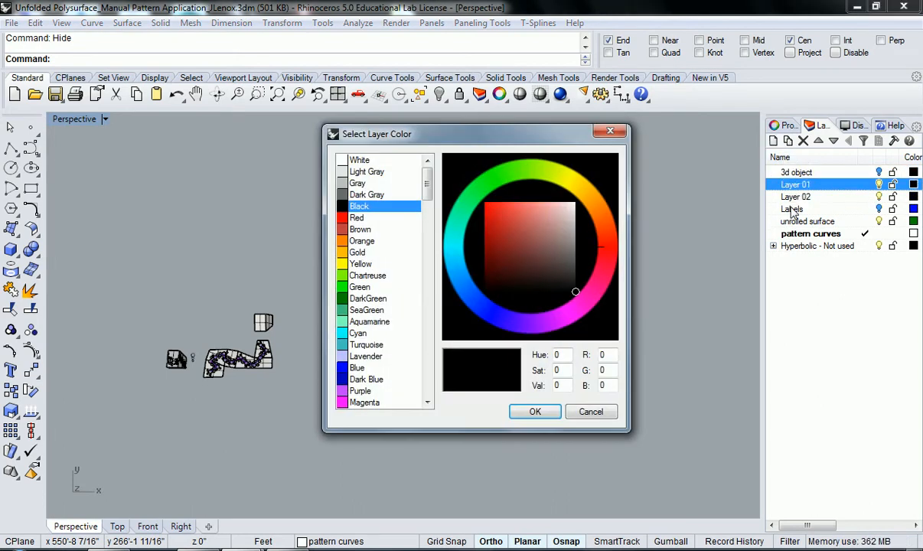
double_click(357, 218)
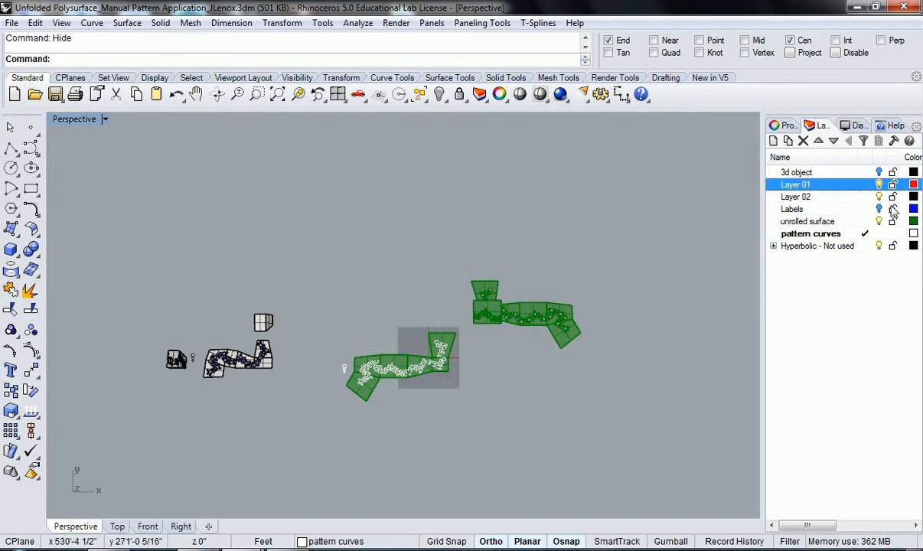
left_click(914, 197)
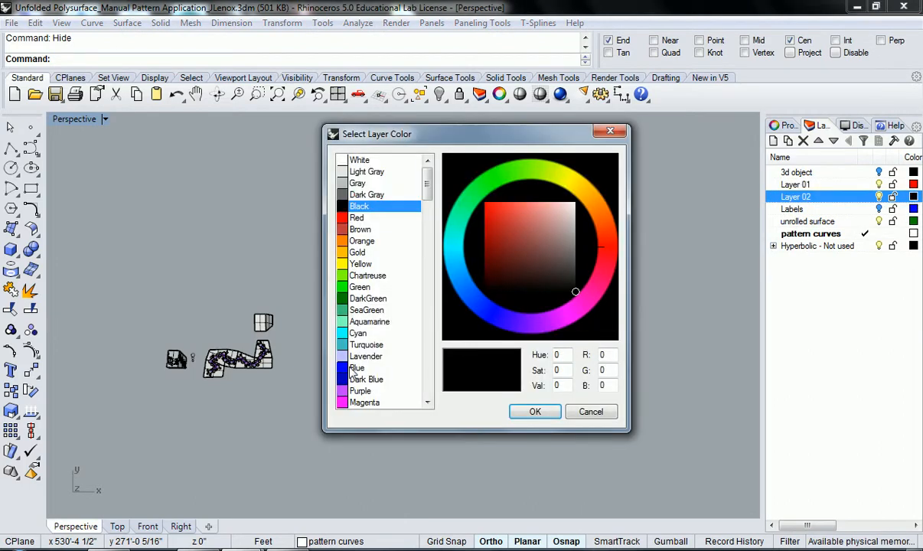
left_click(354, 368)
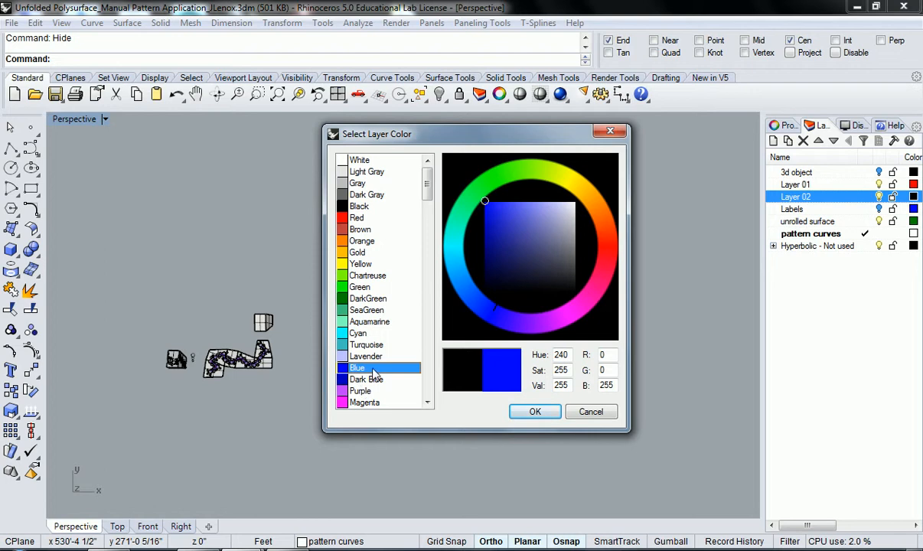
left_click(535, 412)
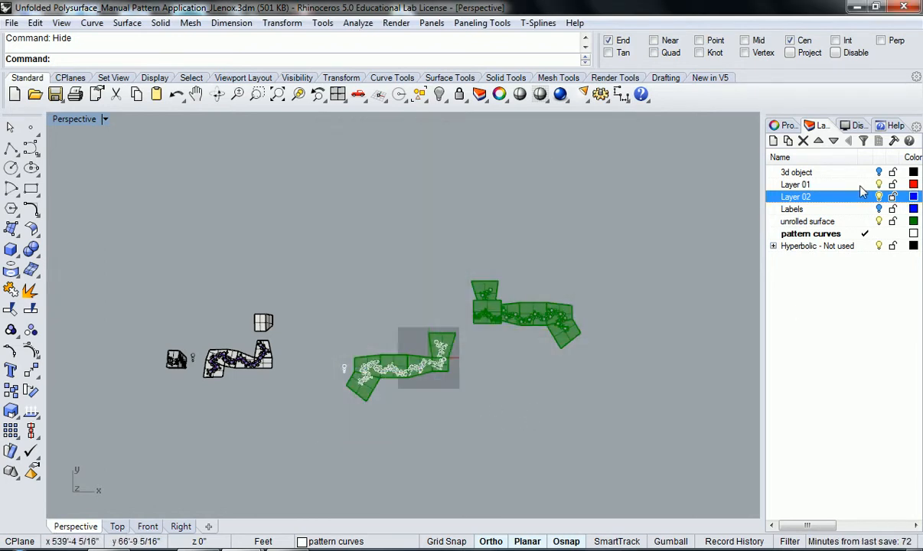
Make the new red layer current and rename it Cut.
double_click(826, 185)
left_click(804, 188)
type("C")
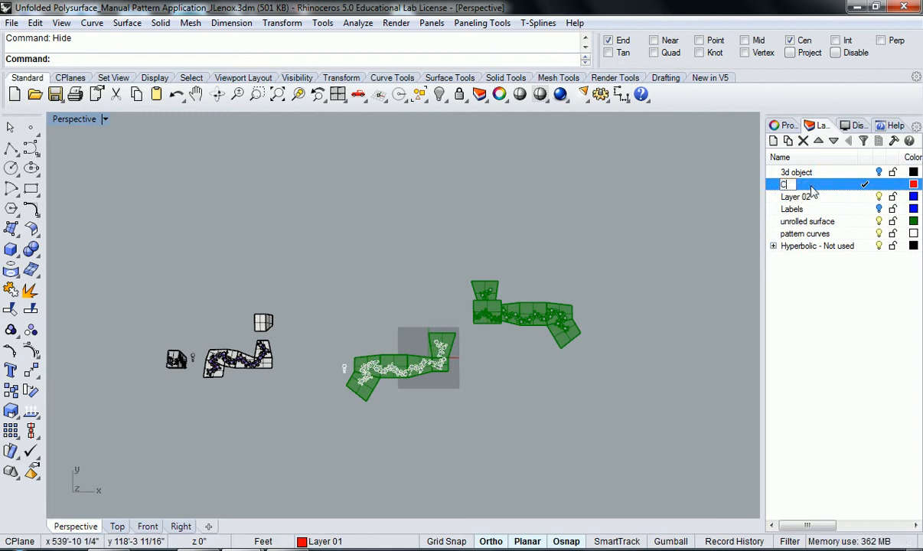
type("ut")
key("Return")
Rename the new blue layer Score.
left_click(795, 196)
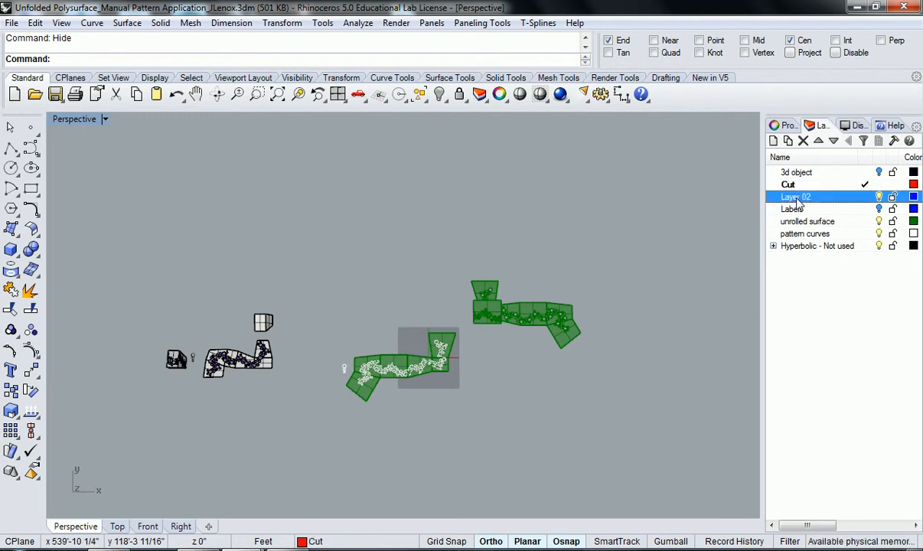
left_click(801, 198)
type("Scpree")
key("Return")
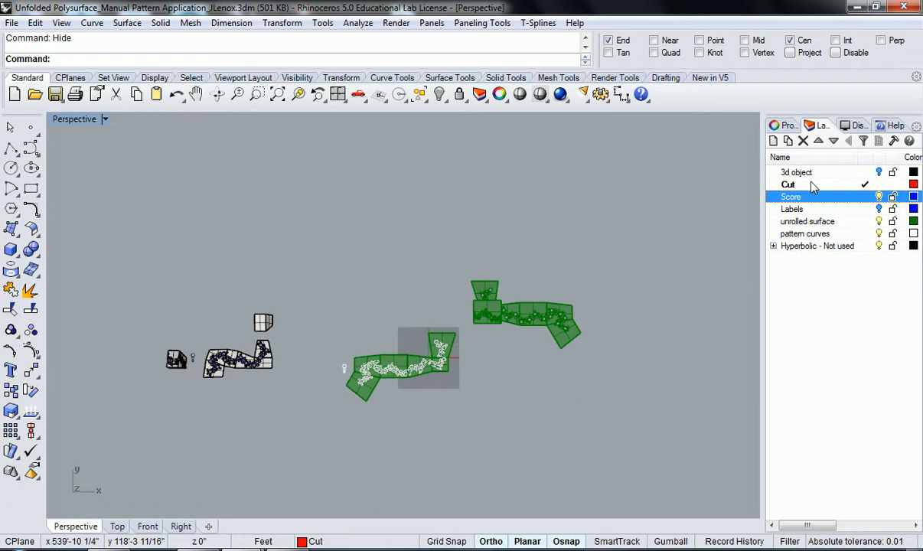
Move the Cut and Score layers together above the 3d object layer in the layer order.
left_click(811, 185, "ctrl")
left_click(818, 141)
left_click(788, 283)
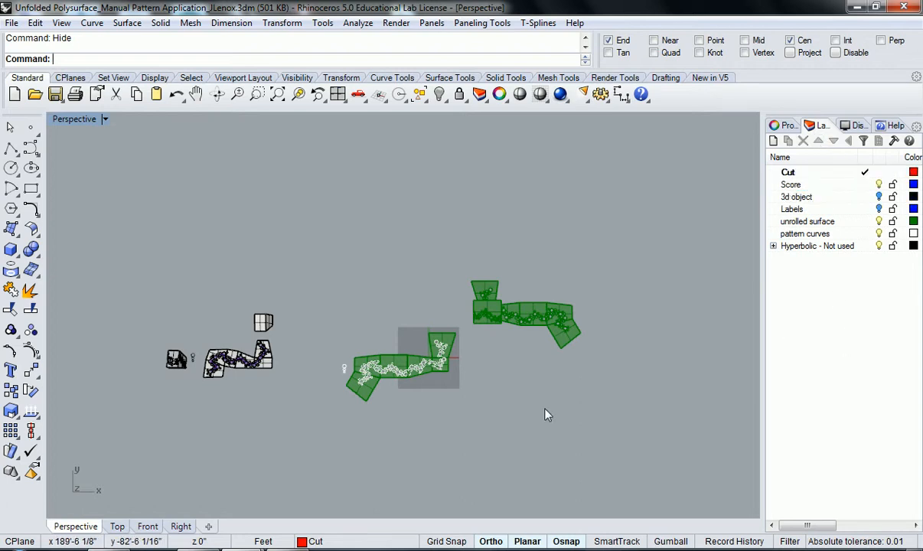
Switch from the maximized Perspective view to a maximized Top view.
double_click(74, 118)
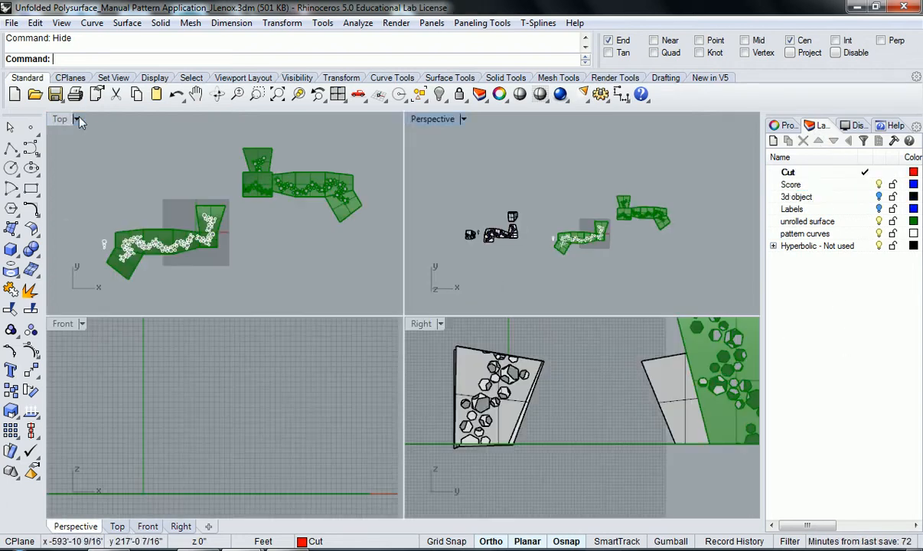
double_click(58, 120)
scroll(283, 334, "down", 4)
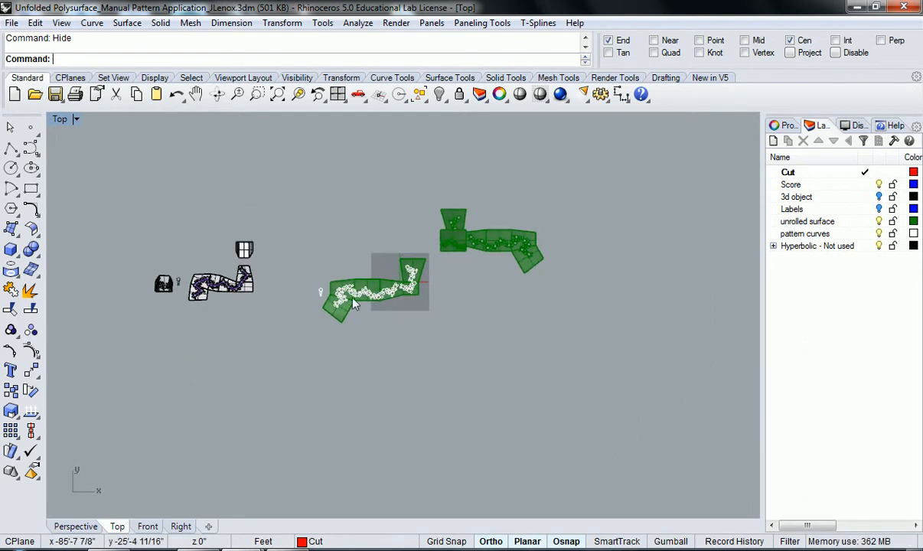
Duplicate the borders of the unrolled polysurface near the origin with DupBorder.
scroll(371, 313, "up", 6)
left_click(430, 222)
right_click_drag(430, 218, 449, 268)
type("Dup")
key("Return")
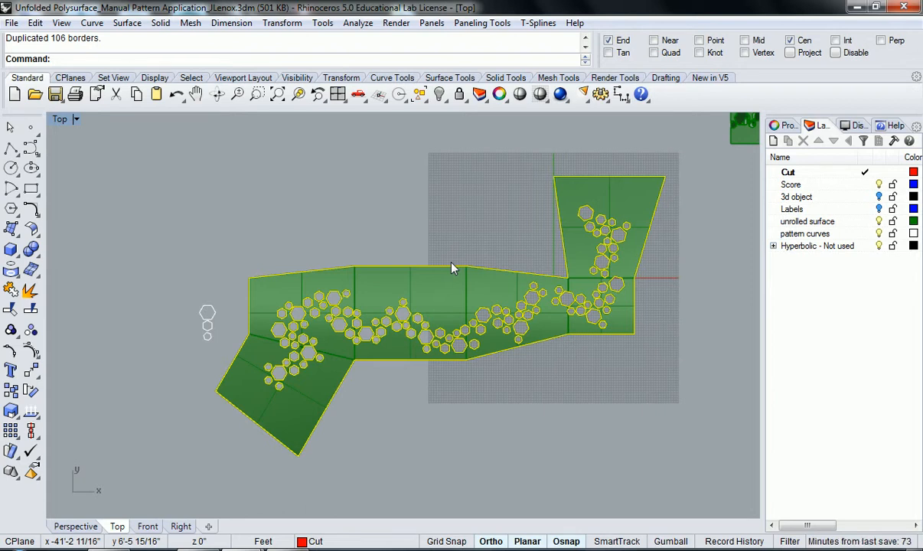
Deselect the duplicated border curves and undo the DupBorder operation.
type("Dup")
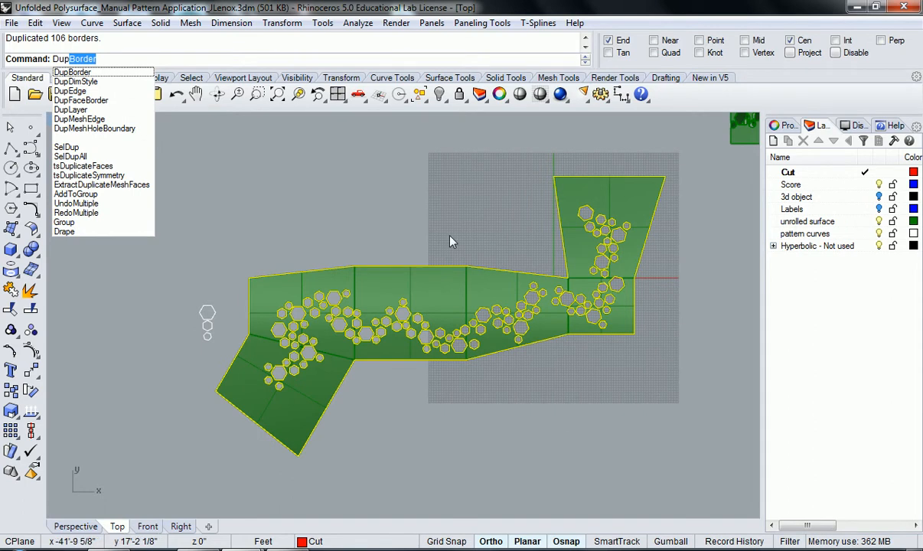
key("Escape")
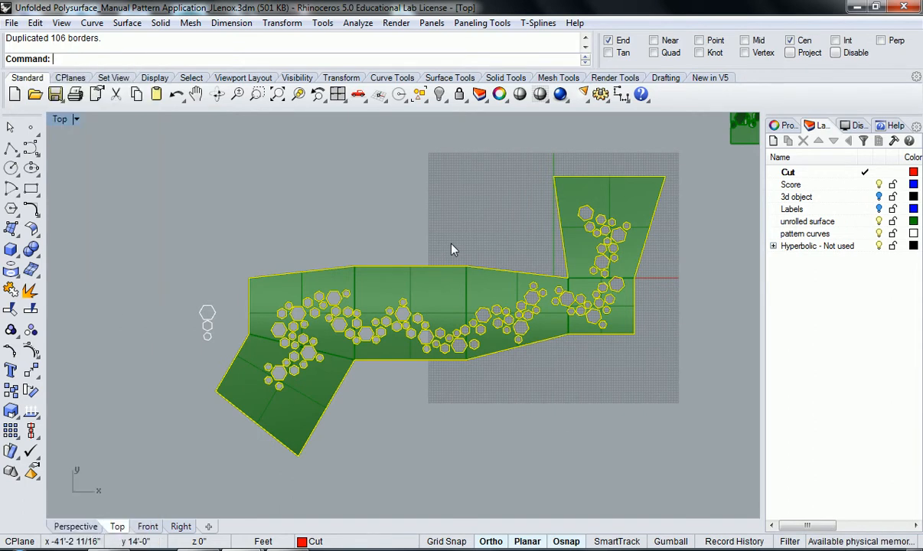
key("Escape")
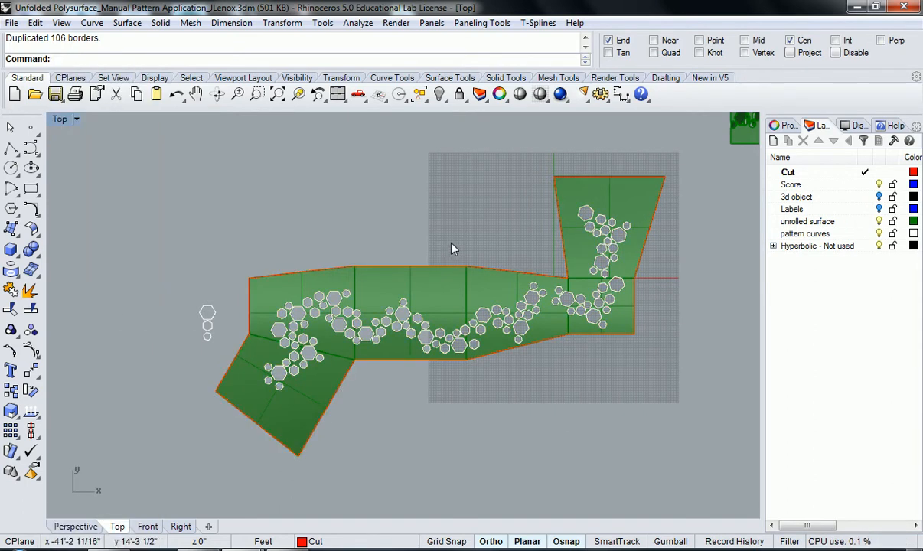
key("ctrl+z")
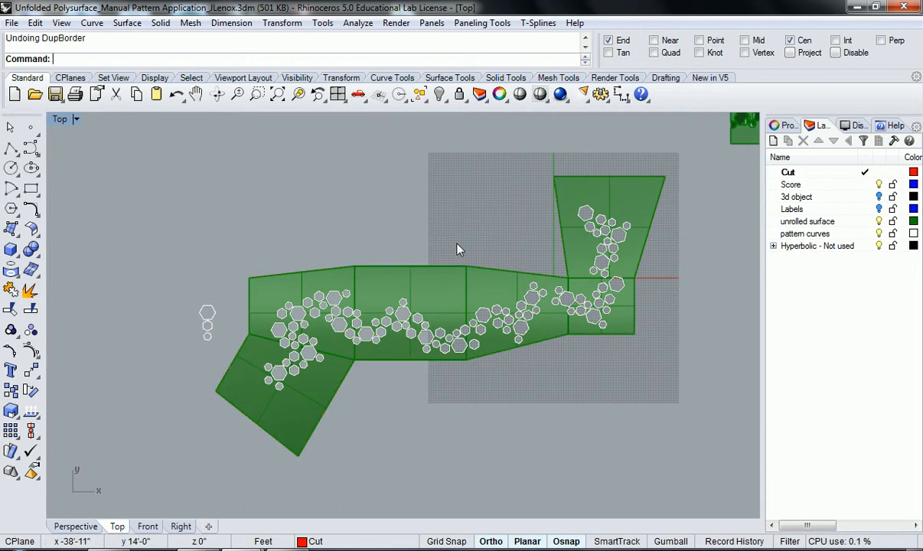
Hide the pattern curves layer so only the unrolled surfaces with their hexagonal openings show.
left_click(879, 235)
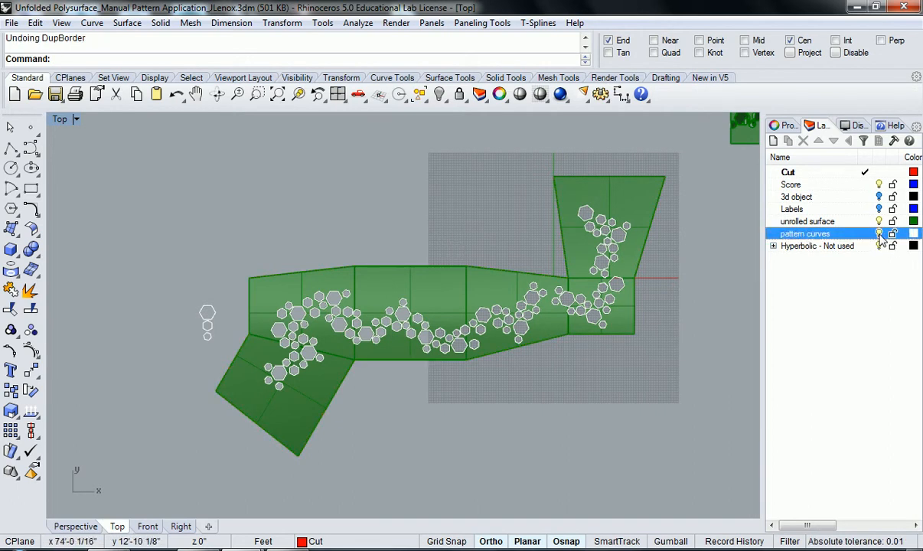
left_click(460, 320)
left_click(542, 387)
left_click(472, 313)
left_click(540, 413)
scroll(539, 406, "down", 3)
right_click_drag(538, 398, 437, 395)
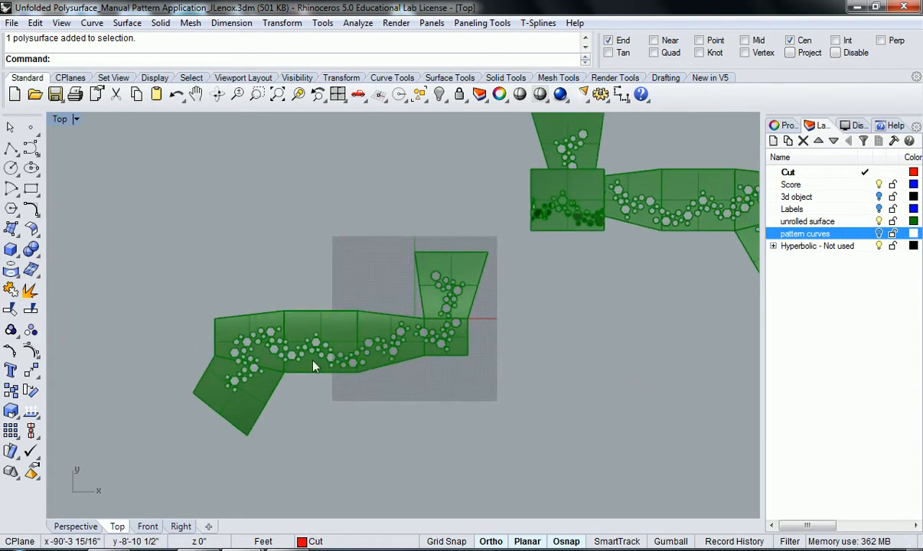
right_click_drag(407, 295, 402, 399)
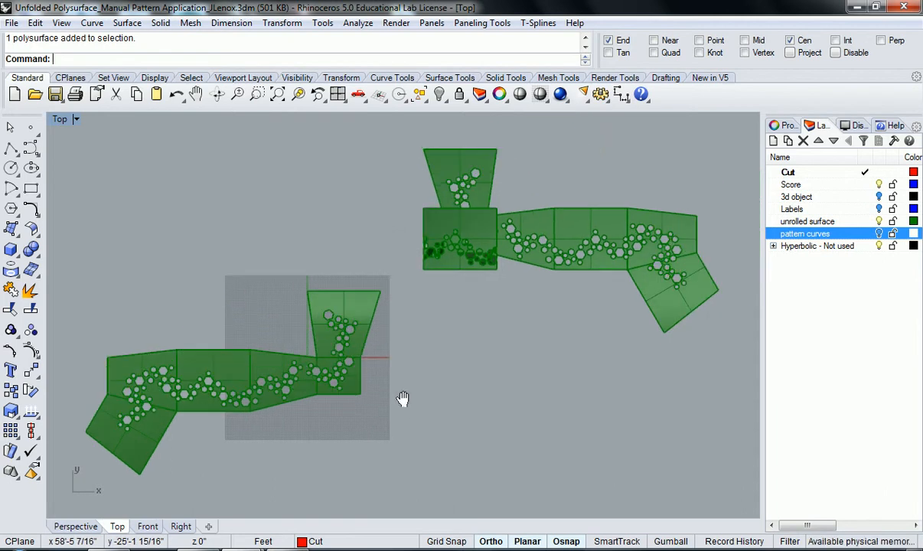
left_click(544, 259)
left_click(604, 212, "shift")
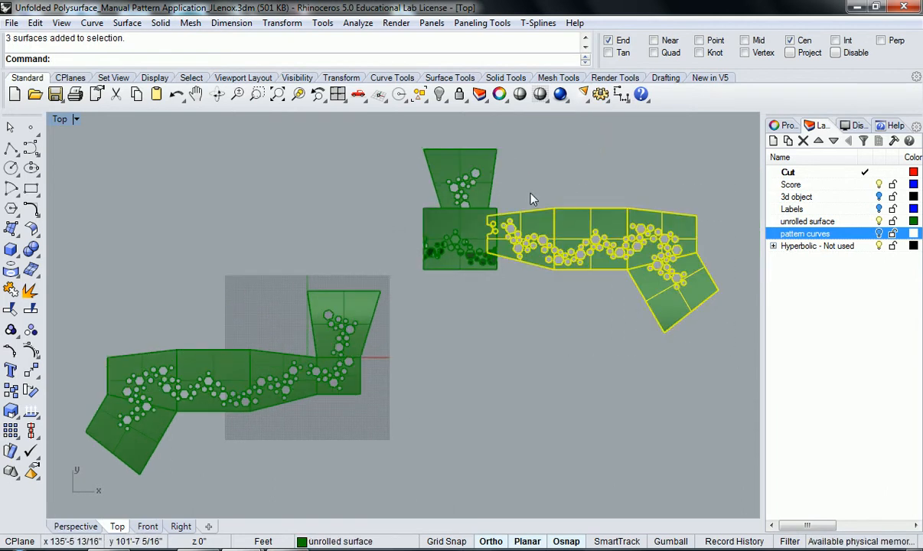
left_click(457, 156, "shift")
left_click(438, 264)
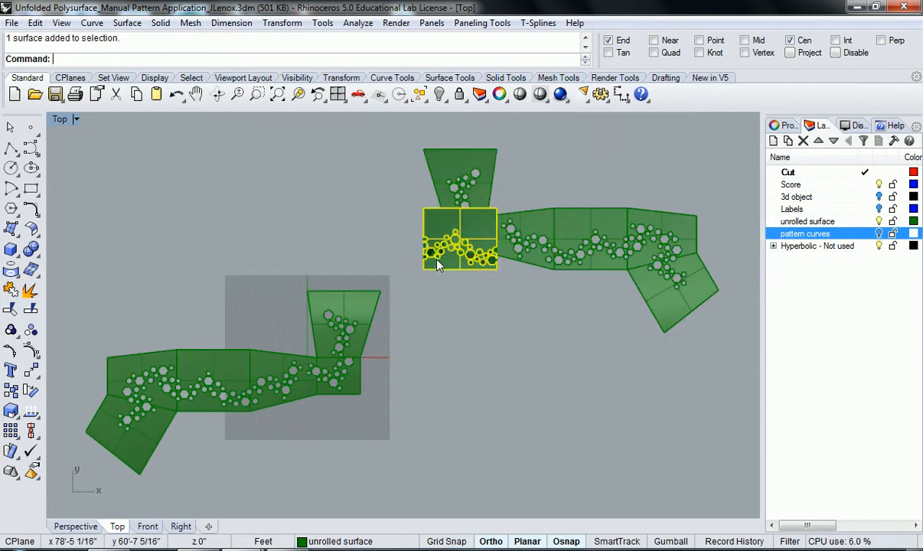
key("Escape")
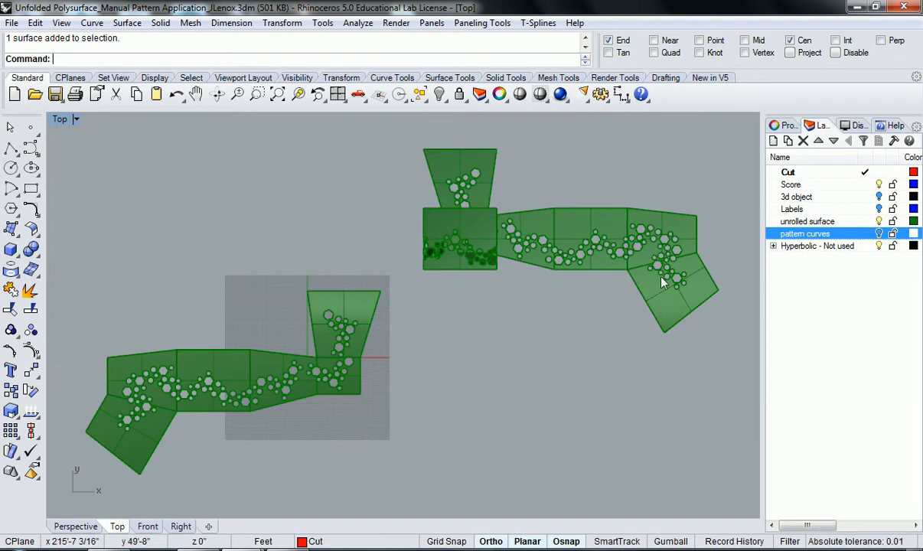
Select all flat pieces of the second unrolled surface in the Perspective view, excluding the upright 3D surfaces overlapping them.
double_click(60, 118)
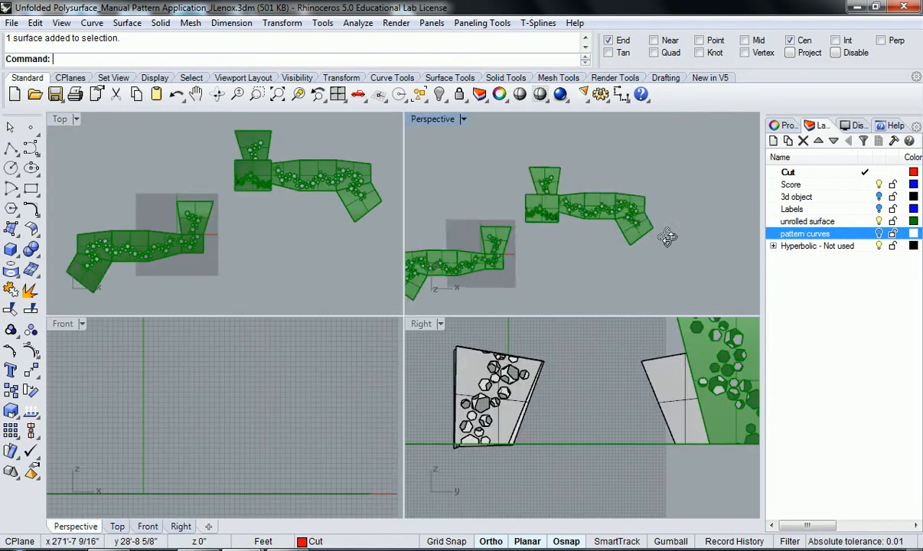
right_click_drag(670, 241, 599, 169)
right_click_drag(656, 282, 622, 255, "shift")
scroll(622, 255, "up", 6)
left_click_drag(615, 249, 518, 136)
right_click_drag(526, 167, 534, 262, "shift")
left_click(525, 257, "shift")
left_click(514, 211, "shift")
right_click_drag(515, 211, 562, 128)
right_click_drag(541, 249, 482, 205)
left_click(474, 232, "shift")
left_click(480, 237, "shift")
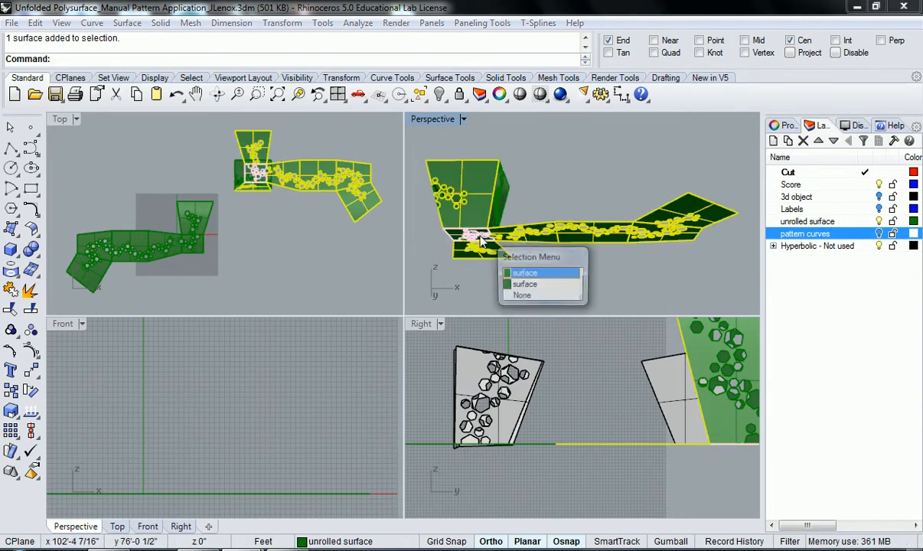
left_click(511, 273)
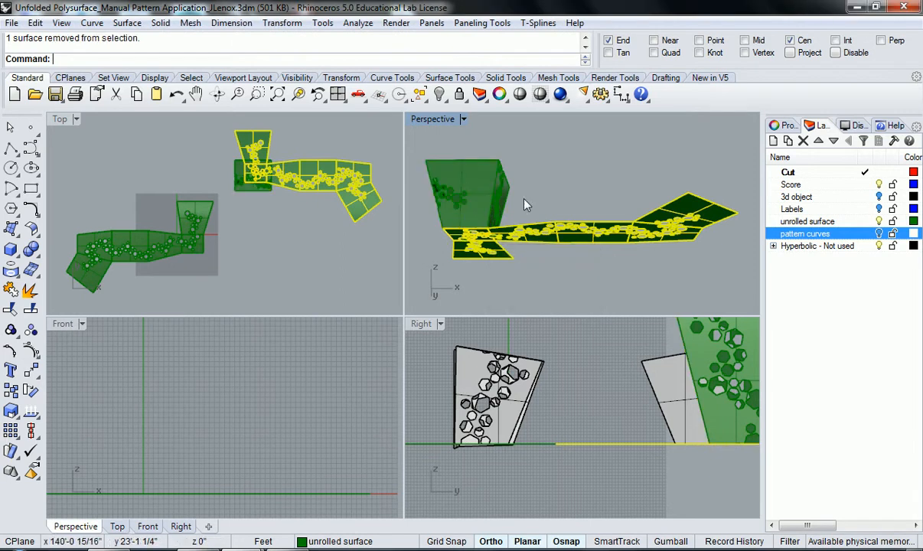
Copy the selected flat surfaces straight down in the Top view, clear of the overlapping 3D form.
scroll(485, 199, "down", 5)
double_click(60, 119)
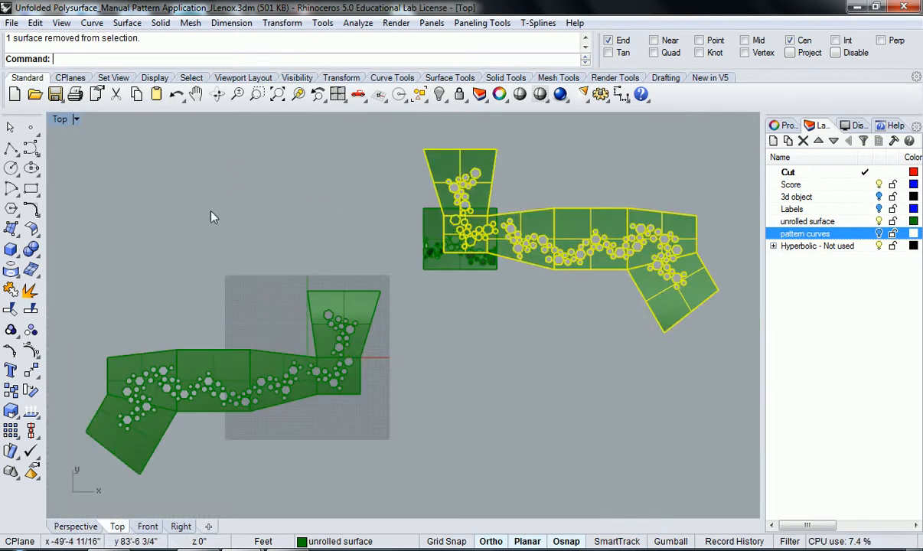
scroll(417, 283, "down", 2)
type("copy")
key("Return")
left_click(424, 304)
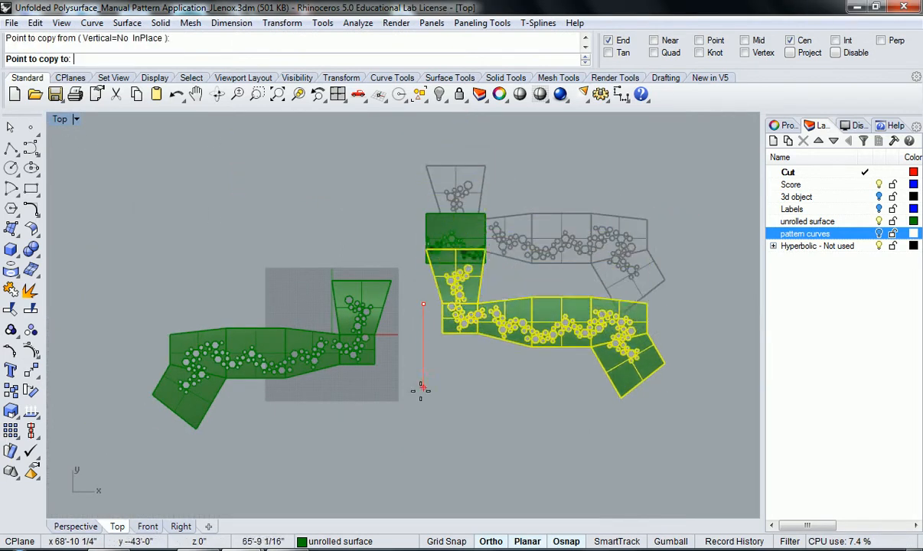
left_click(424, 446)
key("Return")
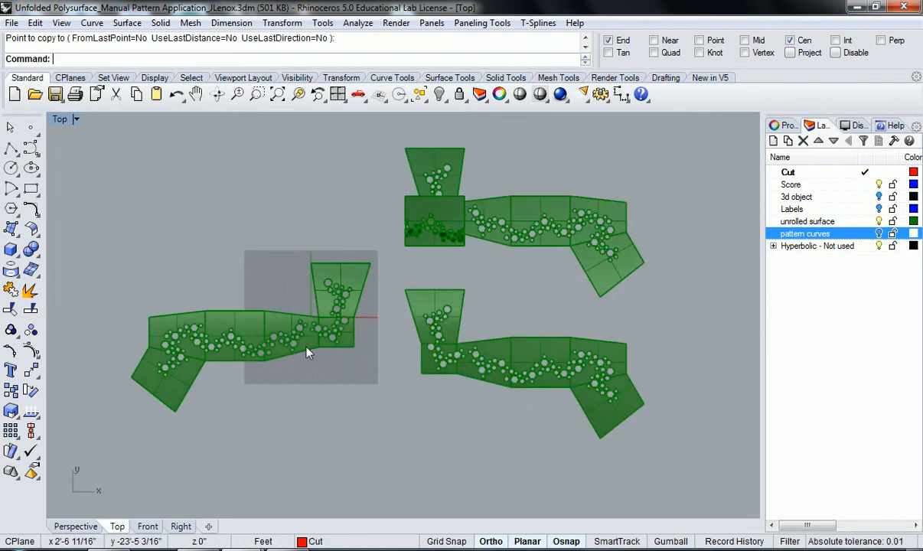
Try to mirror the unrolled polysurface near the origin across a vertical mirror plane.
left_click(305, 352)
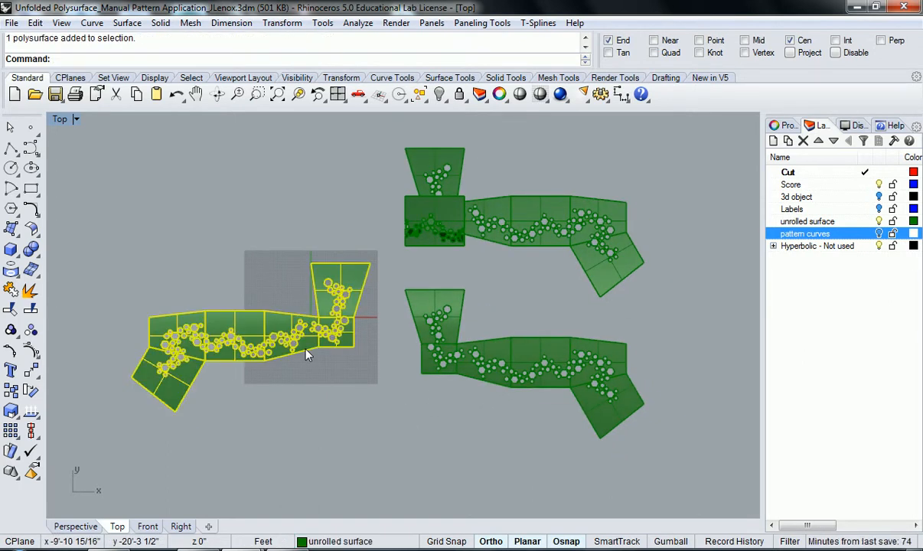
type("Mirror")
key("Return")
left_click(280, 302)
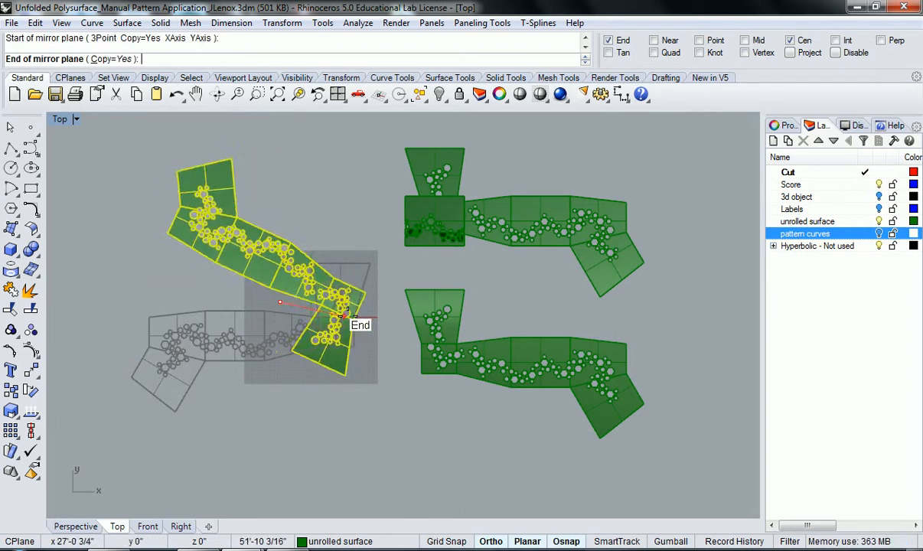
key("Escape")
key("Return")
left_click(301, 299)
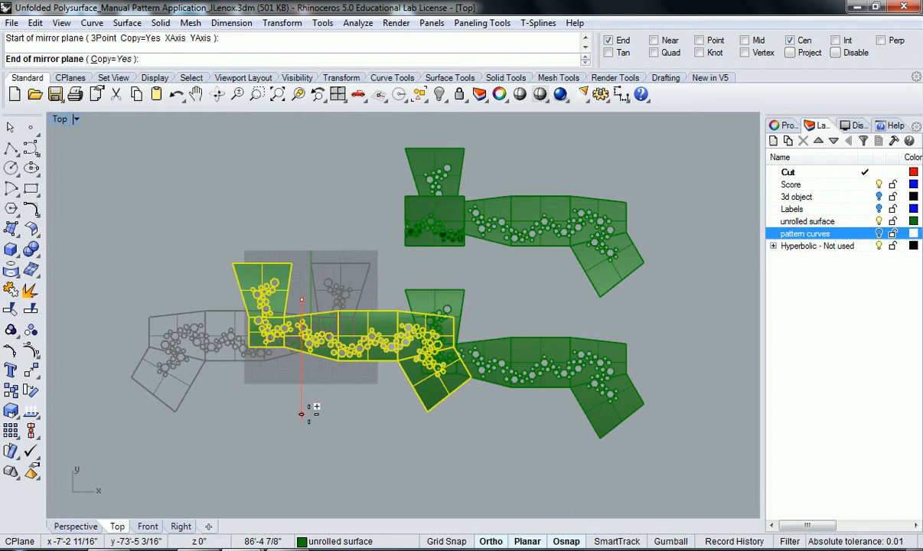
left_click(301, 414)
left_click(297, 380)
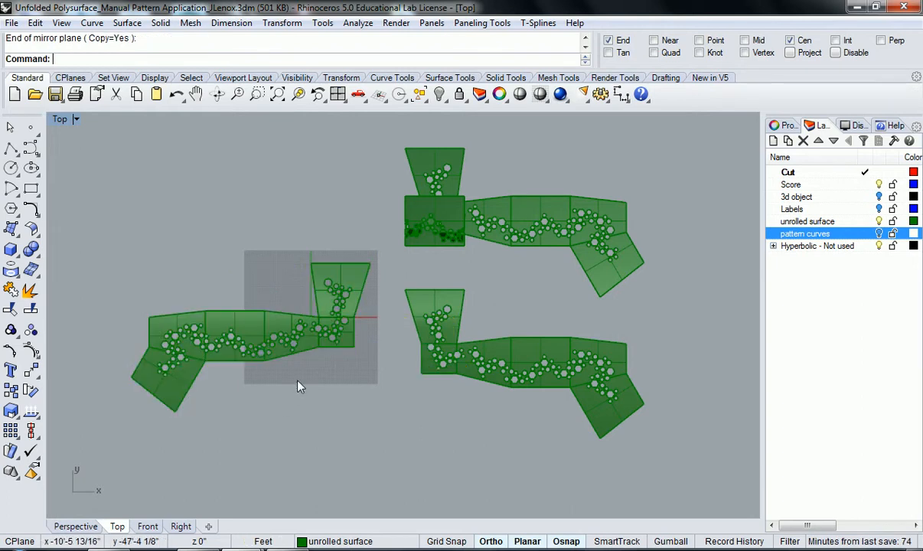
right_click_drag(300, 380, 303, 374)
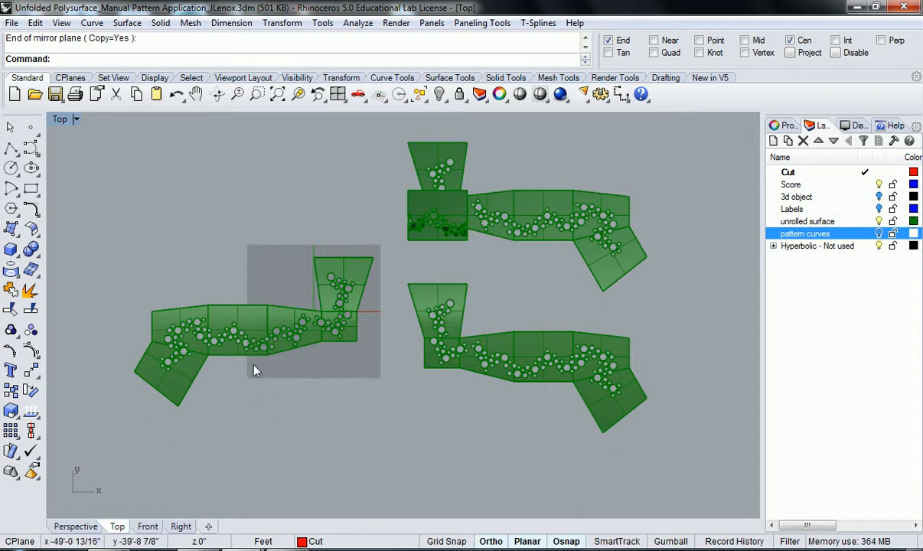
right_click_drag(321, 395, 278, 392)
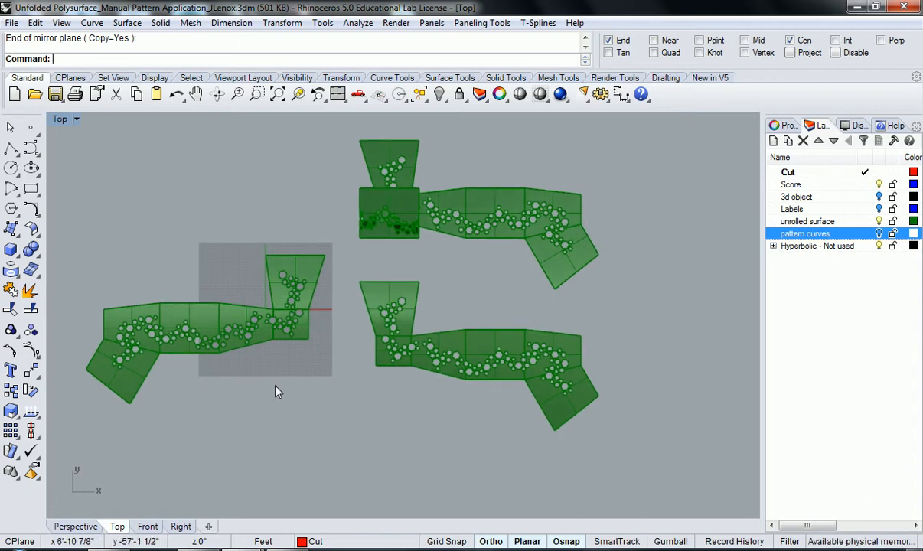
Make Cut the current layer, start DupBorder and read its description in a wider help panel.
right_click_drag(359, 383, 322, 373)
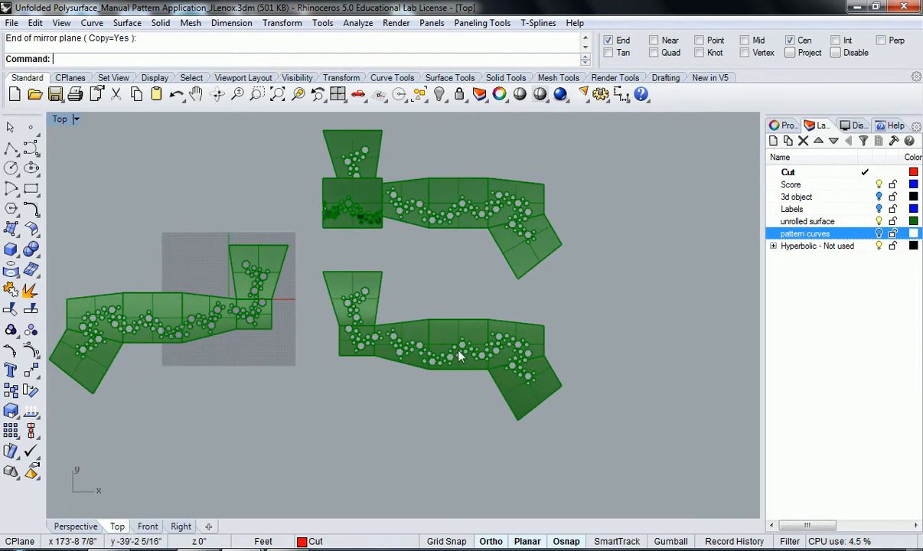
scroll(417, 331, "up", 5)
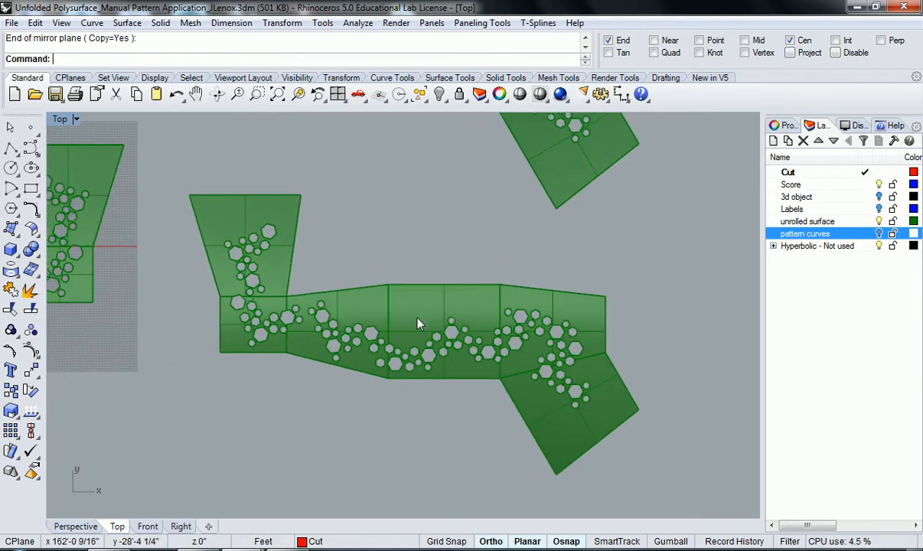
left_click(825, 173)
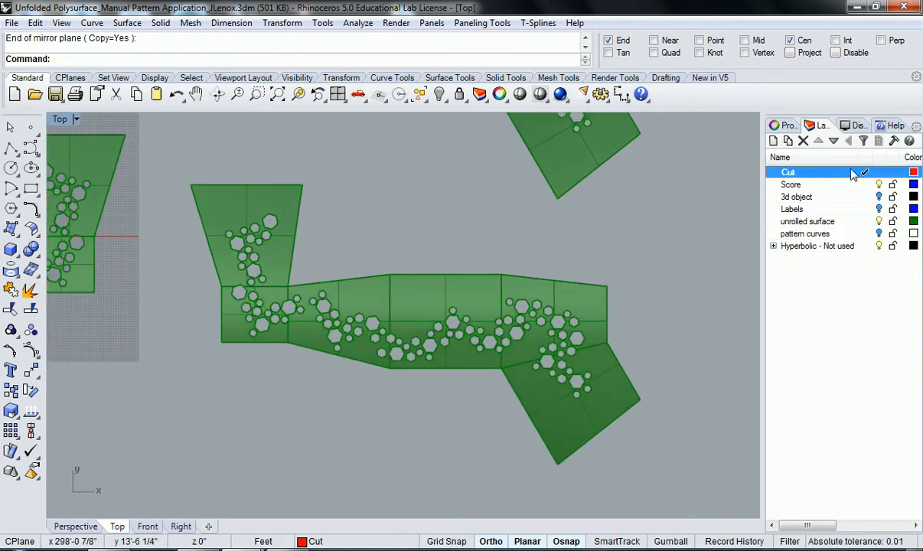
type("DupBorder")
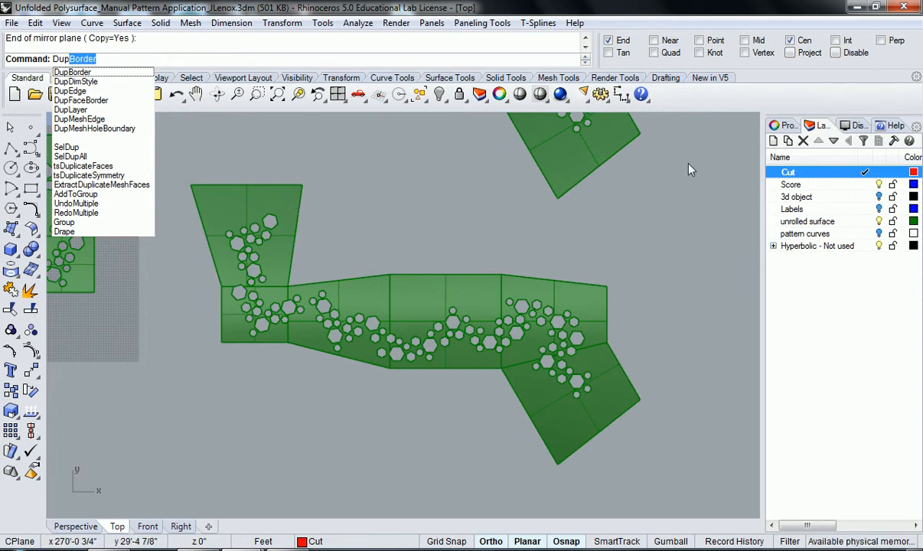
key("Return")
left_click(892, 125)
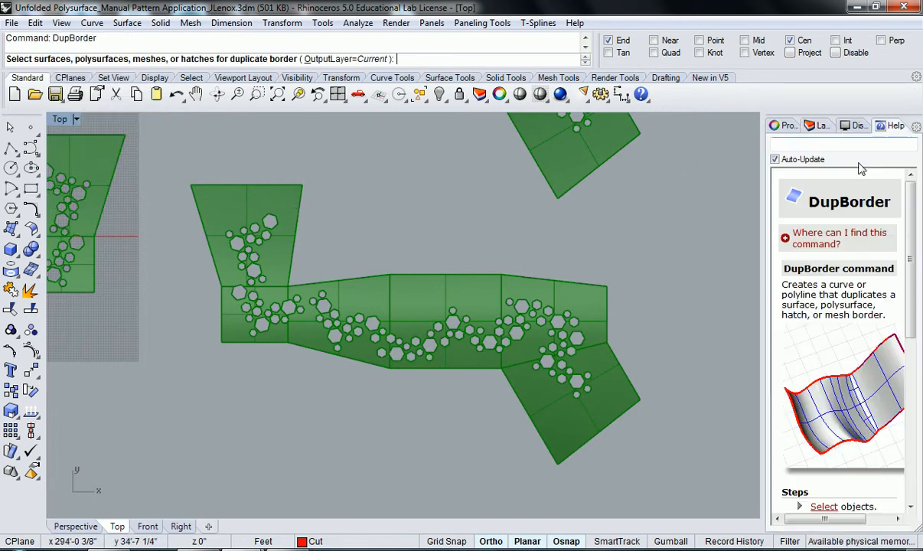
left_click_drag(763, 306, 643, 312)
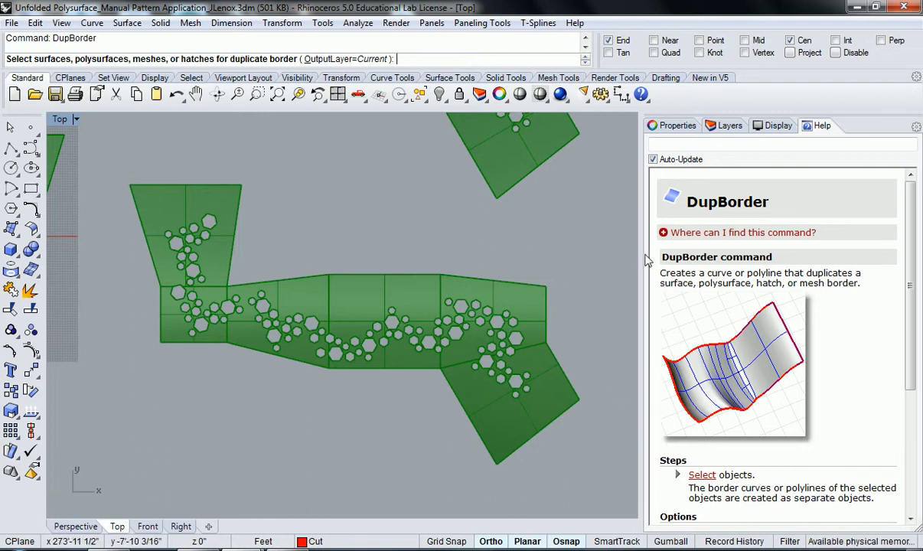
left_click_drag(641, 244, 690, 245)
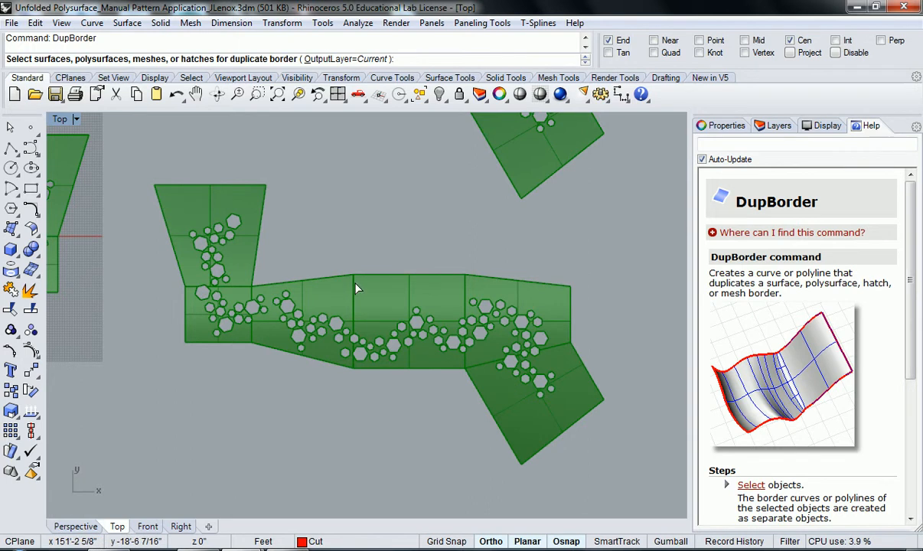
Join all flat pieces of the lower unrolled surface into one polysurface.
left_click(393, 344)
left_click(578, 463)
left_click_drag(568, 453, 267, 339)
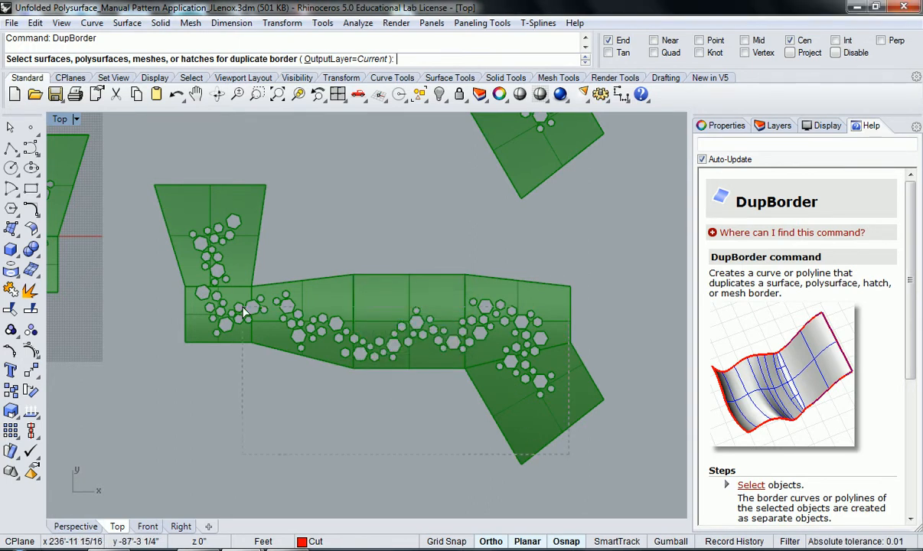
left_click_drag(493, 479, 490, 465)
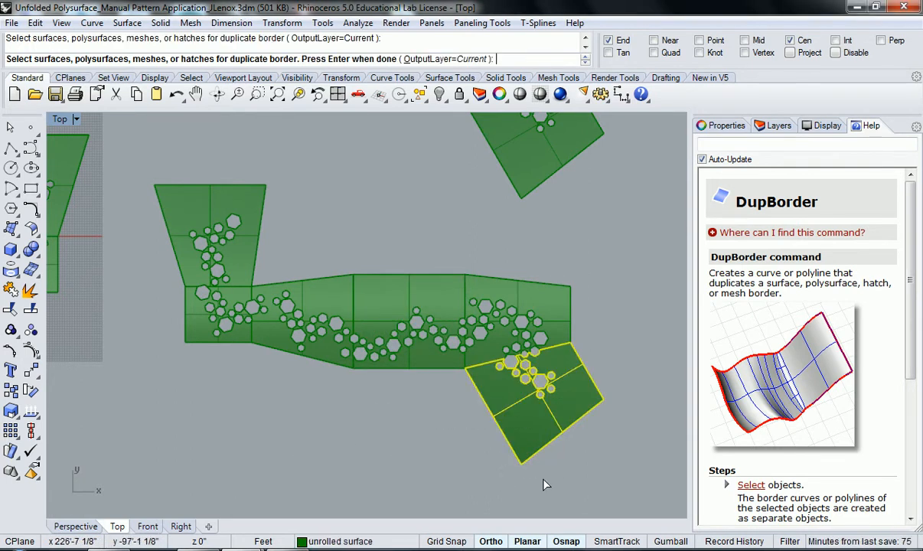
key("Return")
left_click_drag(585, 468, 203, 259)
key("Return")
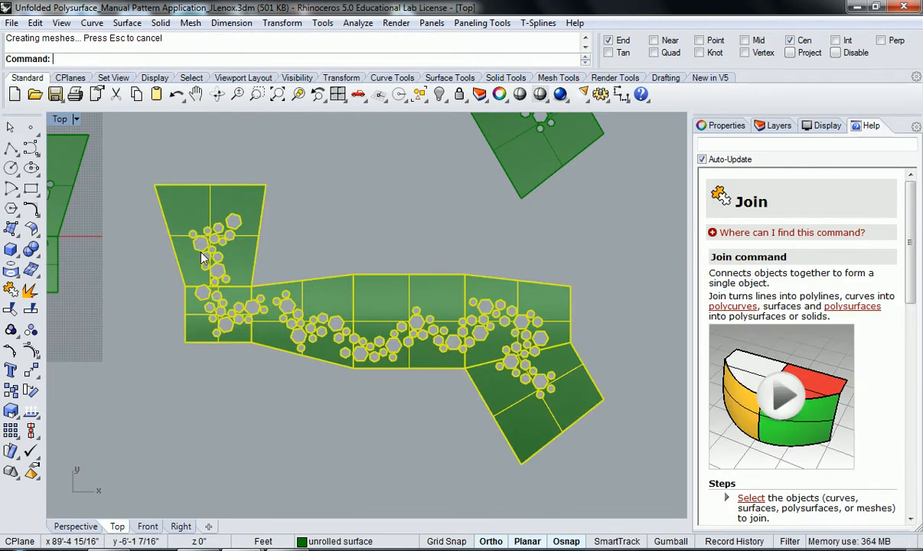
Duplicate the outer border and hexagon edges of the joined polysurface onto the Cut layer with DupBorder.
left_click(229, 249)
type("dup")
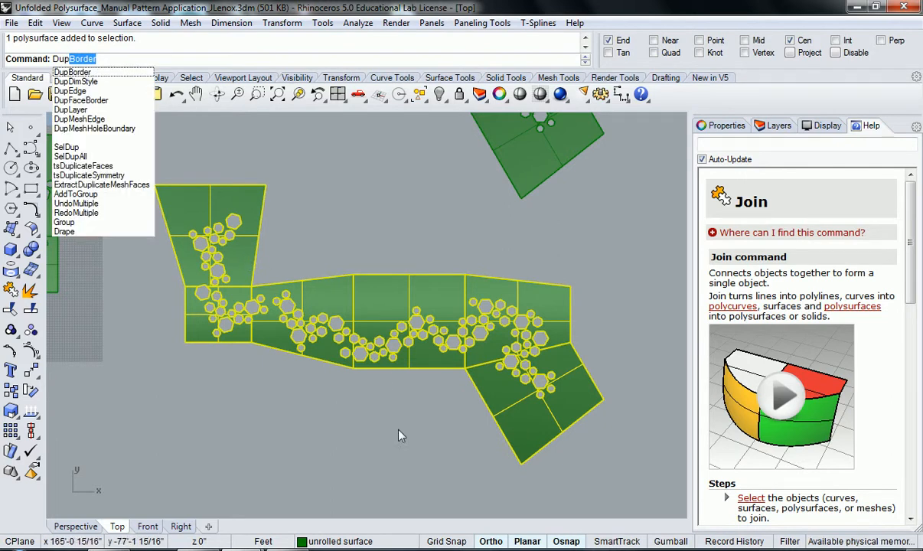
key("Return")
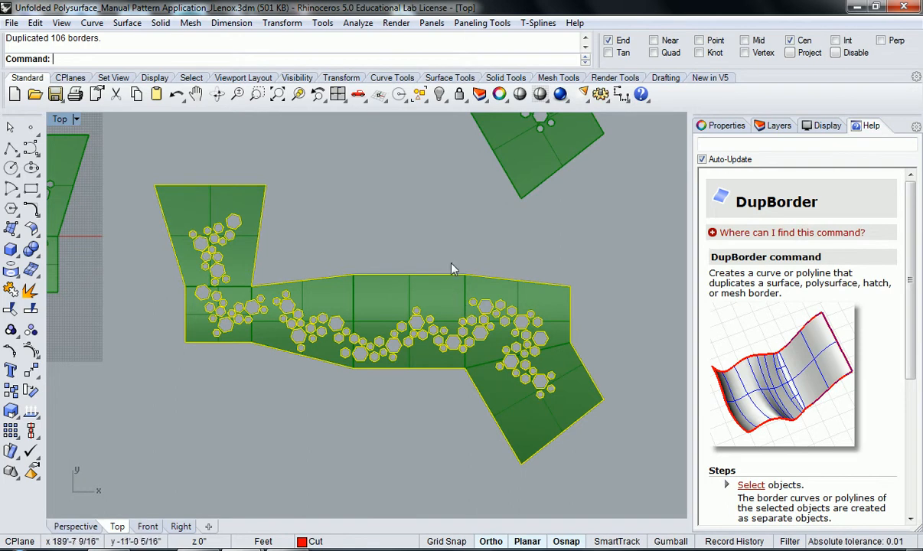
left_click(422, 235)
Hide the unrolled surface layer to inspect the duplicated outlines, show it again, and examine the hexagon edges up close.
left_click(715, 127)
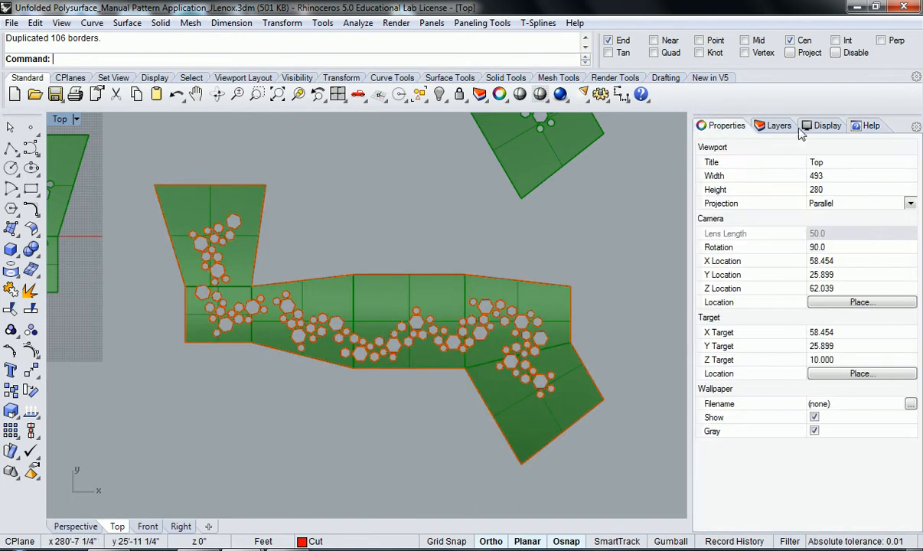
left_click(774, 127)
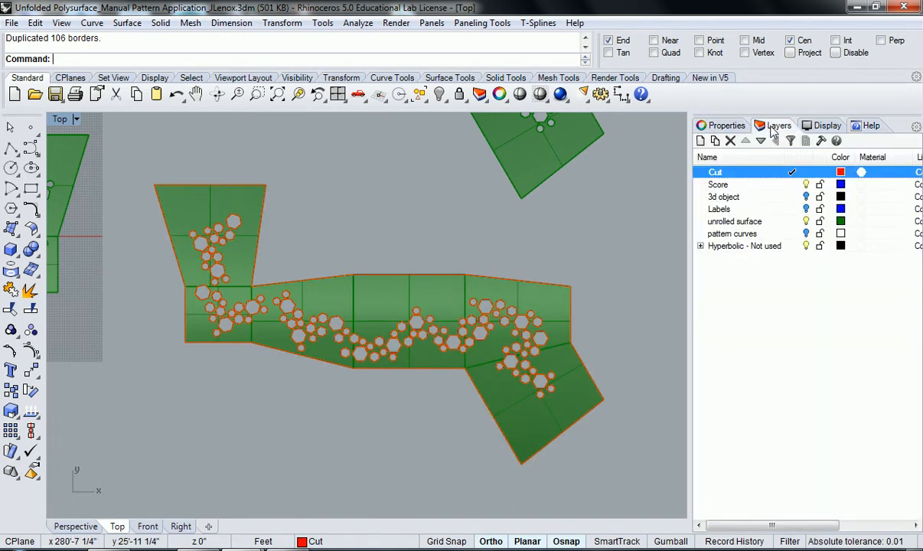
left_click(806, 221)
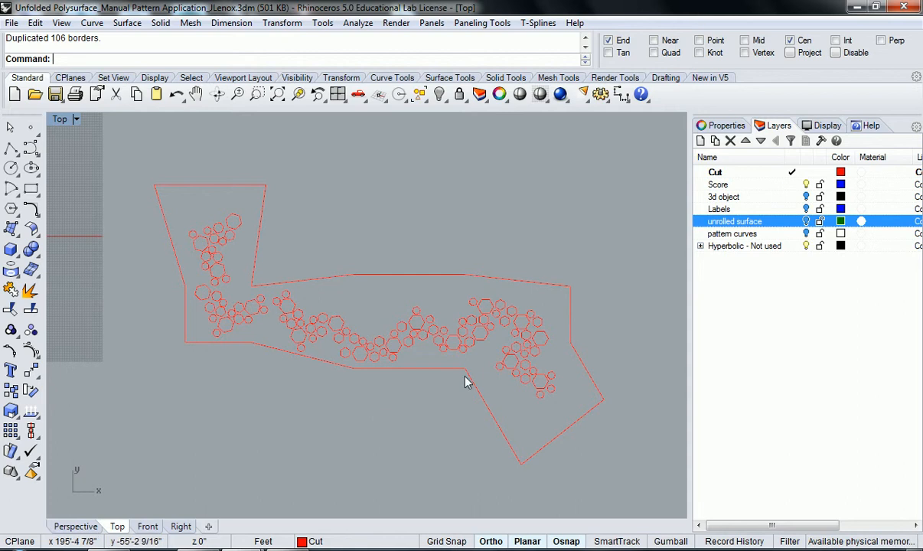
left_click(806, 219)
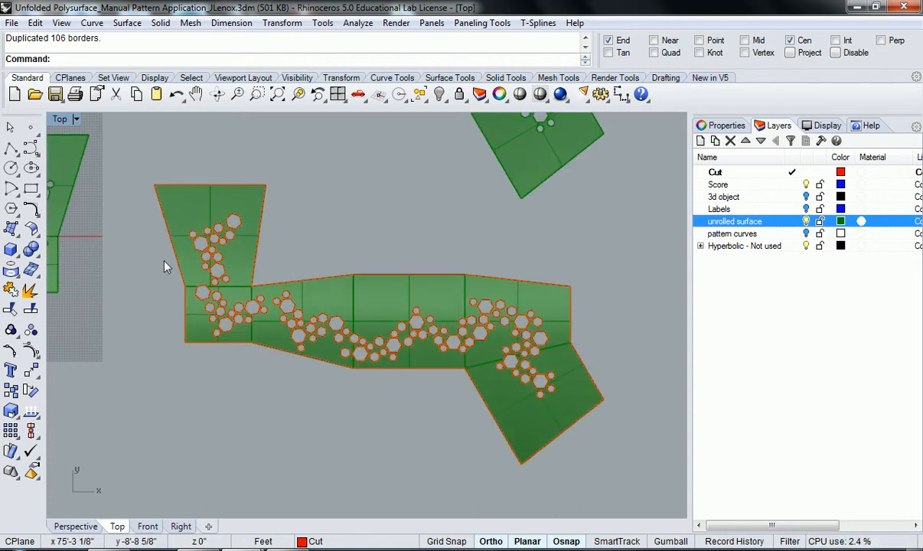
scroll(235, 329, "up", 3)
scroll(236, 310, "up", 4)
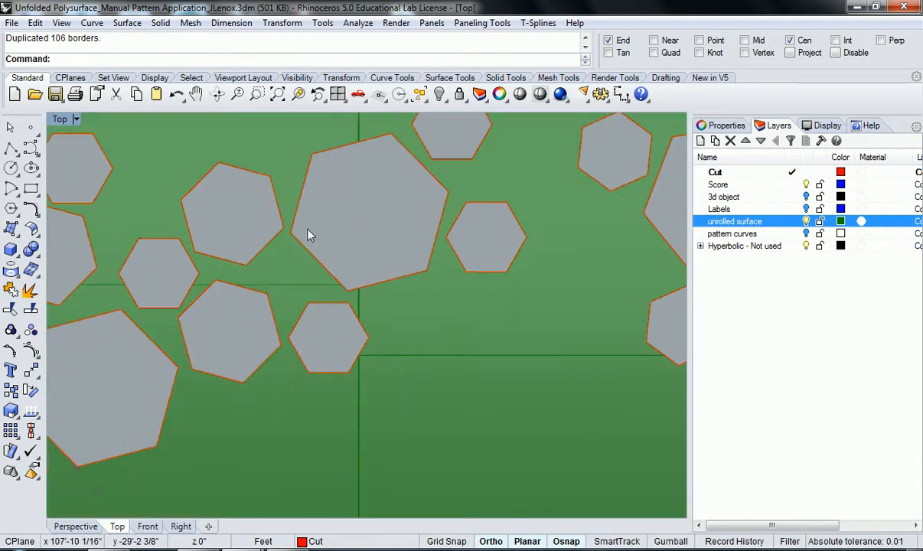
scroll(281, 305, "down", 3)
scroll(473, 304, "down", 2)
right_click_drag(474, 304, 397, 328)
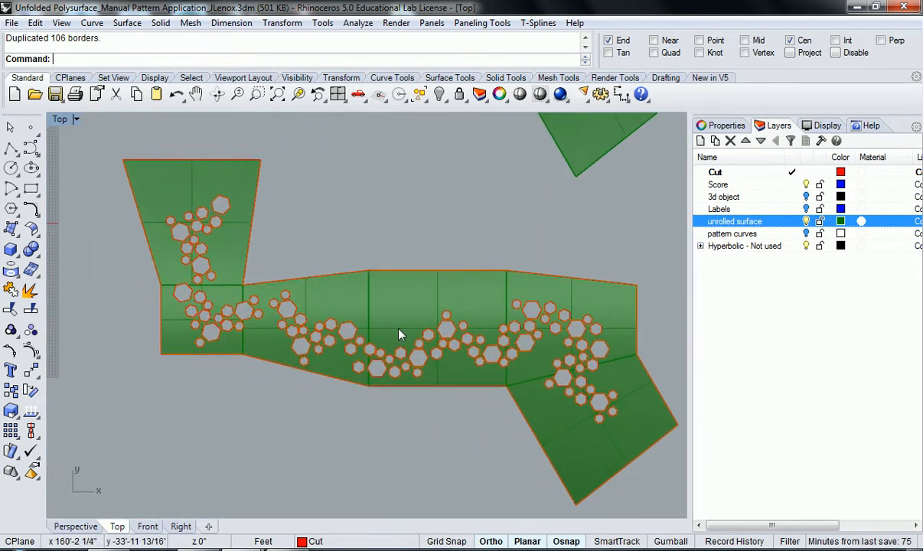
Undo the border duplication and explode the lower polysurface into separate flat surfaces.
key("ctrl+z")
left_click(804, 222)
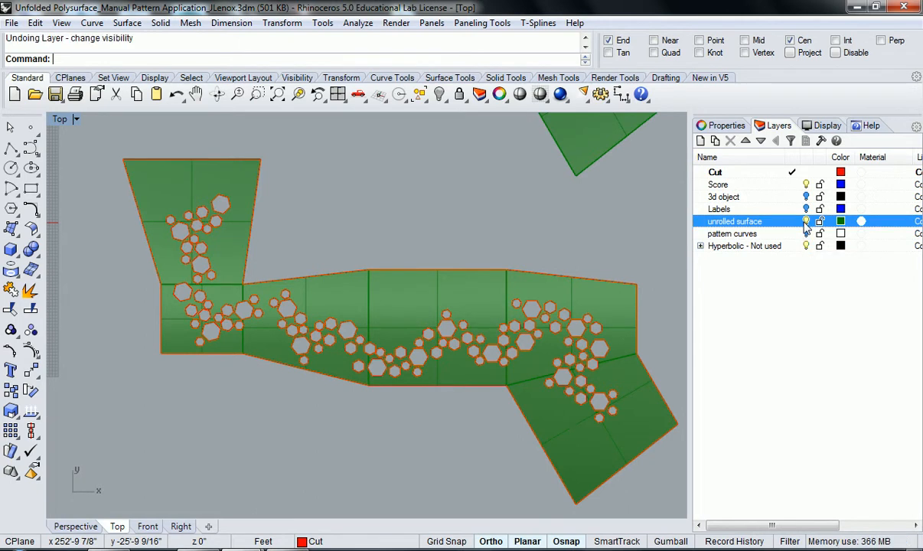
key("ctrl+z")
left_click(470, 296)
type("explode")
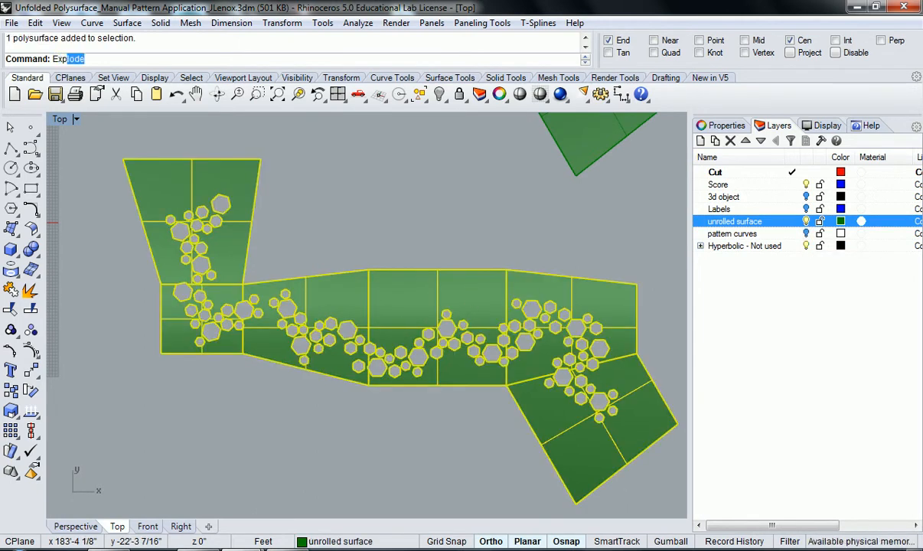
key("Return")
key("Escape")
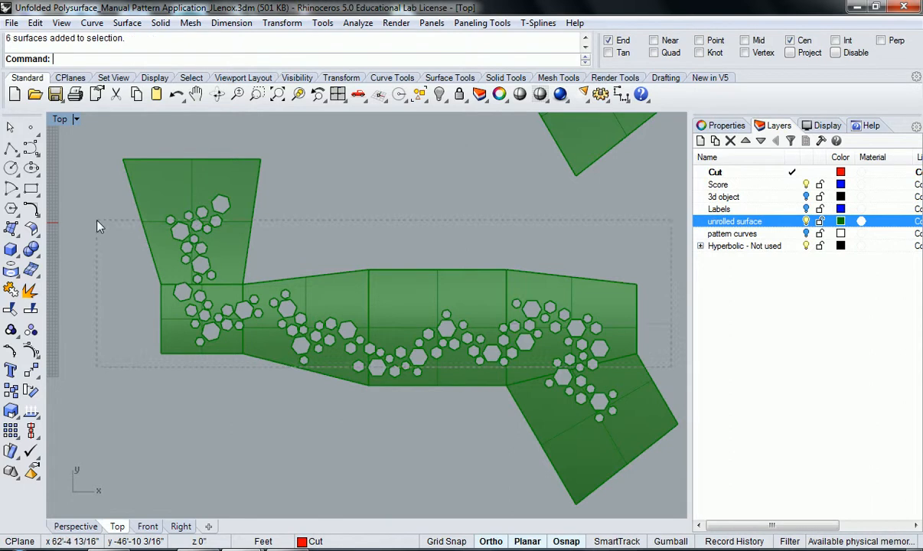
Duplicate the borders of the separate flat surfaces with DupBorder and hide the unrolled surface layer.
left_click_drag(98, 223, 99, 222)
type("dupborder")
key("Return")
left_click(441, 233)
left_click(805, 221)
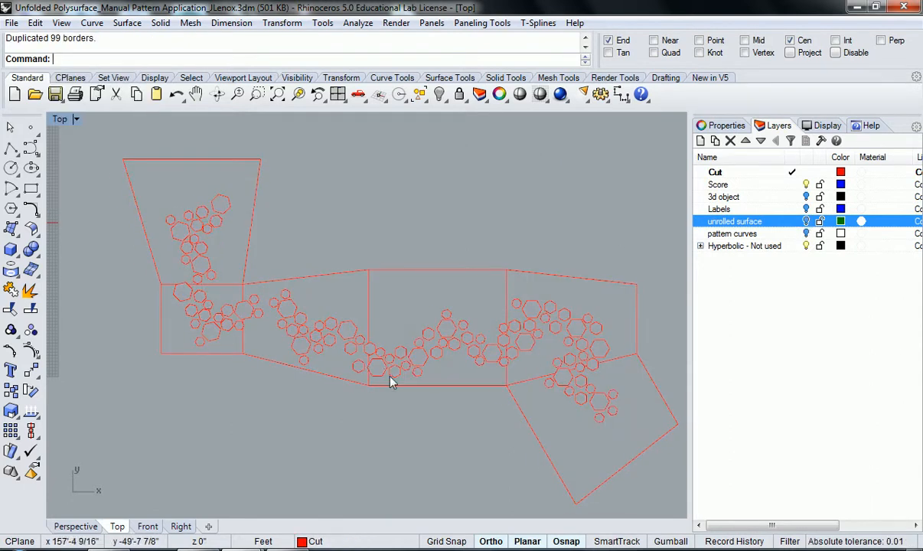
Examine the individual panel outlines one by one, especially where shared fold edges cross the hexagons.
right_click_drag(390, 382, 376, 381)
left_click(376, 273)
left_click(317, 274)
left_click(196, 353)
left_click(235, 243)
left_click(478, 270)
left_click(525, 273)
left_click(637, 381)
right_click_drag(623, 393, 615, 389)
scroll(607, 384, "down", 1)
scroll(362, 389, "down", 1)
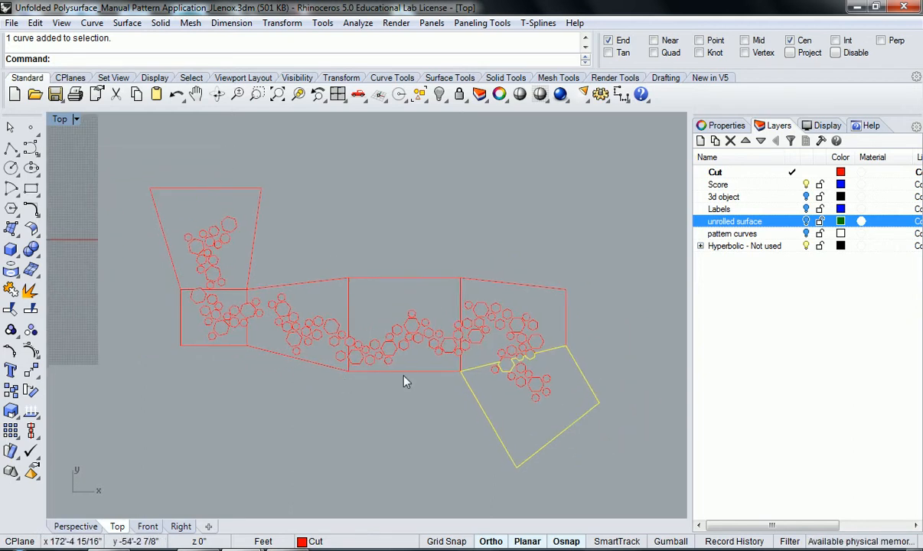
scroll(463, 397, "up", 5)
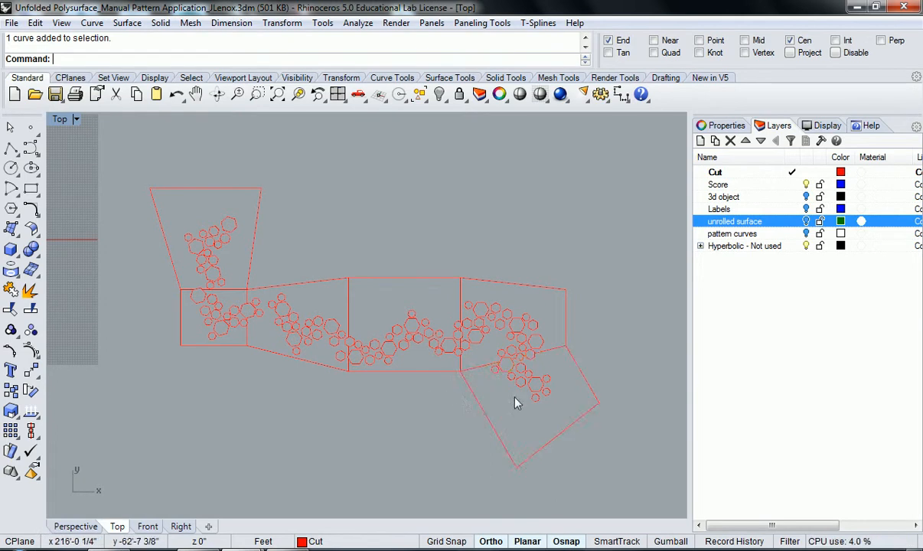
left_click(591, 334)
right_click_drag(590, 334, 547, 272)
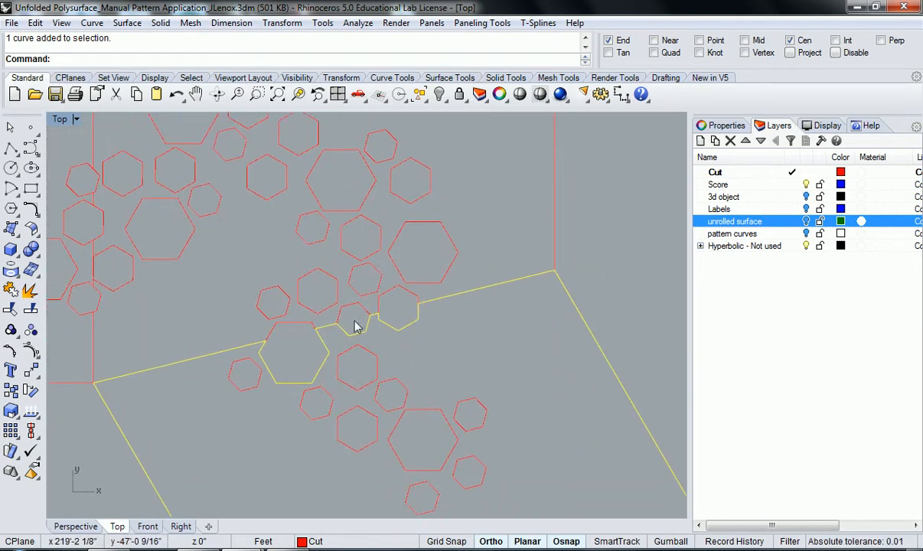
scroll(528, 247, "down", 3)
left_click(552, 241)
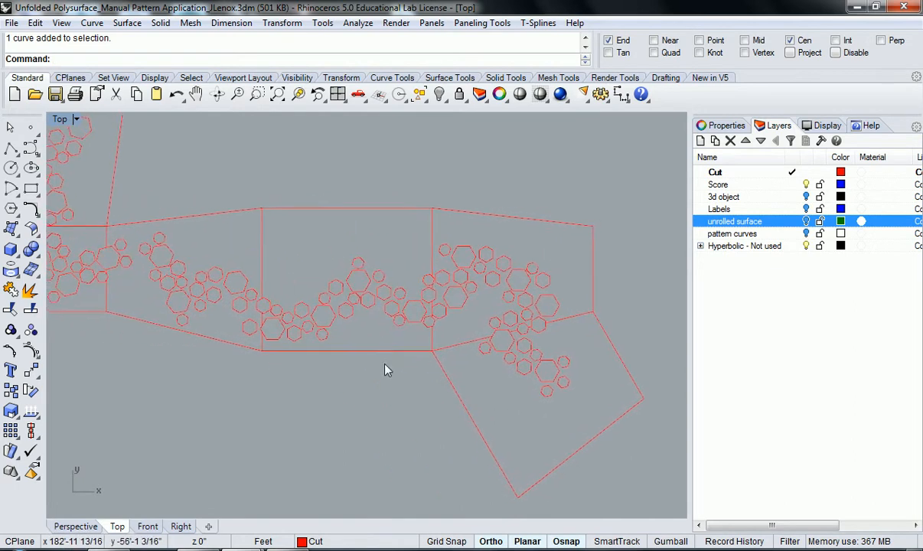
scroll(387, 369, "down", 2)
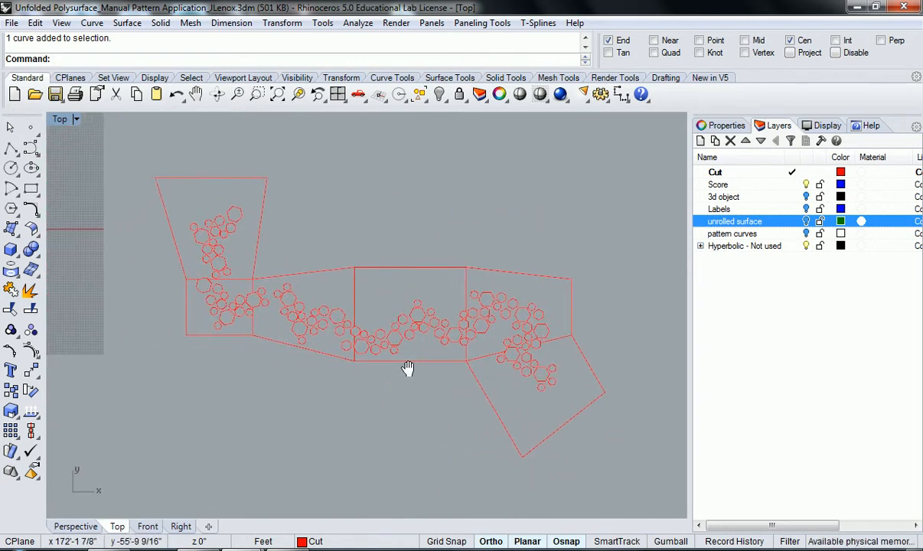
scroll(400, 372, "up", 1)
right_click_drag(399, 368, 390, 384)
Undo the hiding of the unrolled surface layer and the per-panel border duplication.
key("ctrl+z")
key("ctrl+z")
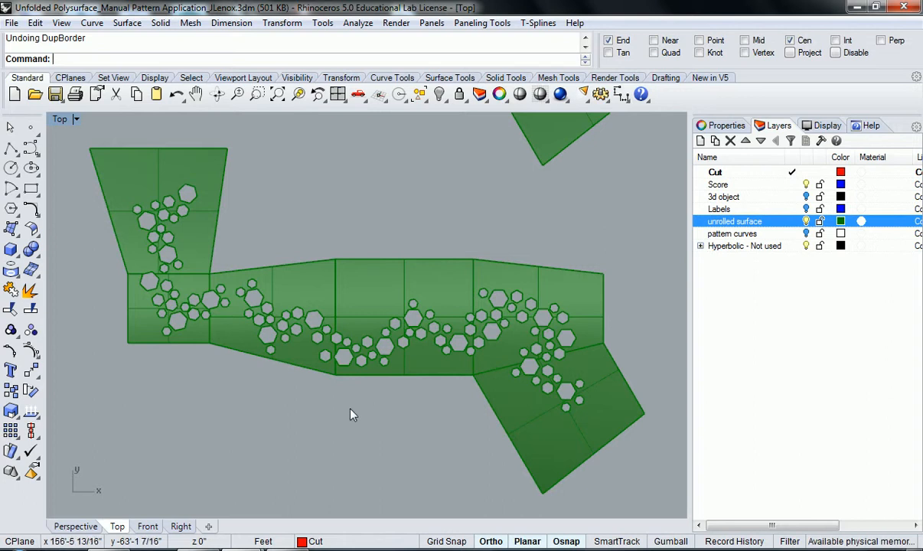
Join the flat pieces of the lower unrolled surface and duplicate the joined polysurface's borders onto the Cut layer.
left_click_drag(633, 470, 174, 224)
type("mesh")
key("Return")
type("DupBorder")
key("Return")
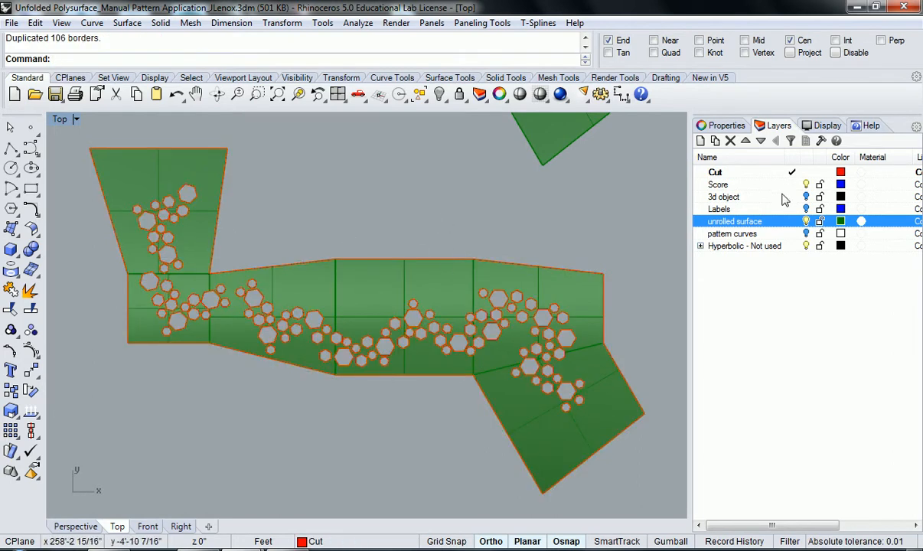
Make Score the current layer and examine the fold lines between the panels of the lower unrolled surface.
double_click(725, 184)
right_click_drag(360, 219, 376, 219)
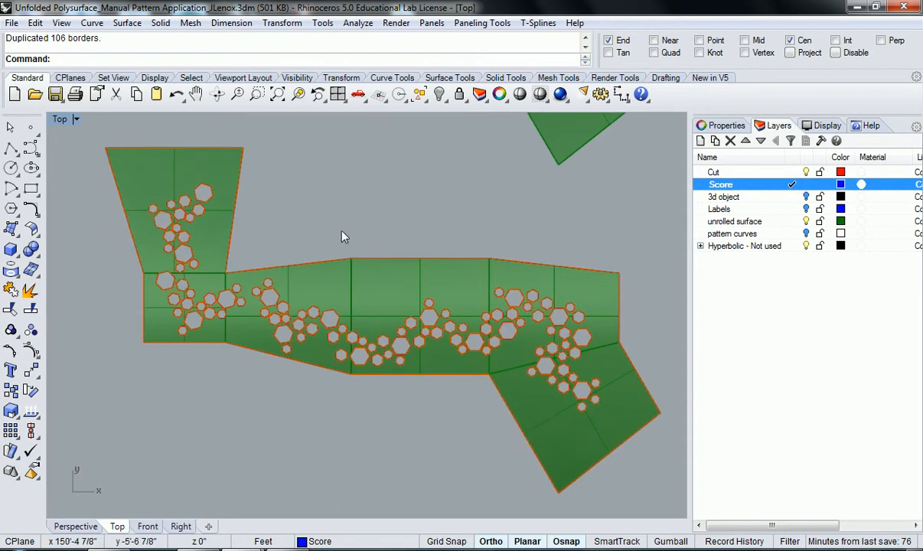
right_click_drag(216, 288, 269, 292)
scroll(202, 289, "up", 2)
scroll(245, 288, "up", 4)
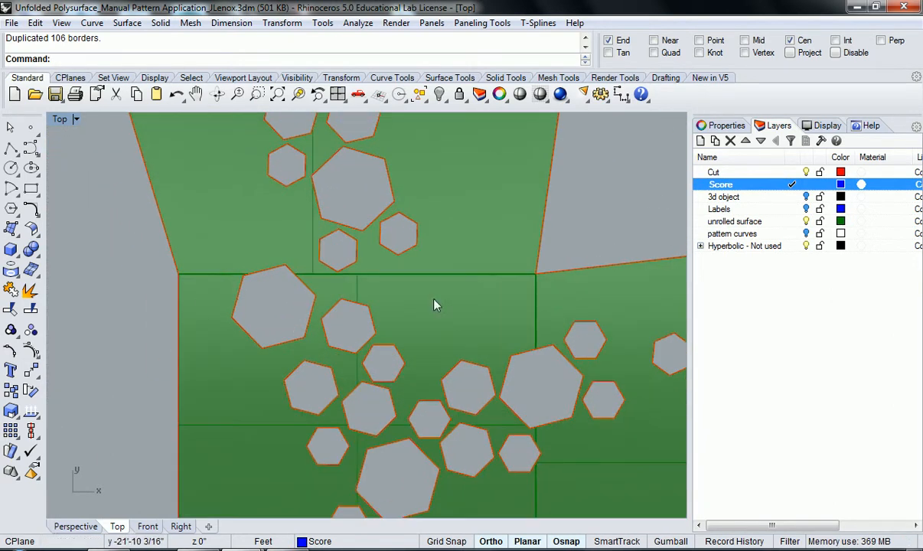
scroll(370, 305, "down", 6)
right_click_drag(393, 312, 275, 312)
scroll(224, 308, "down", 3)
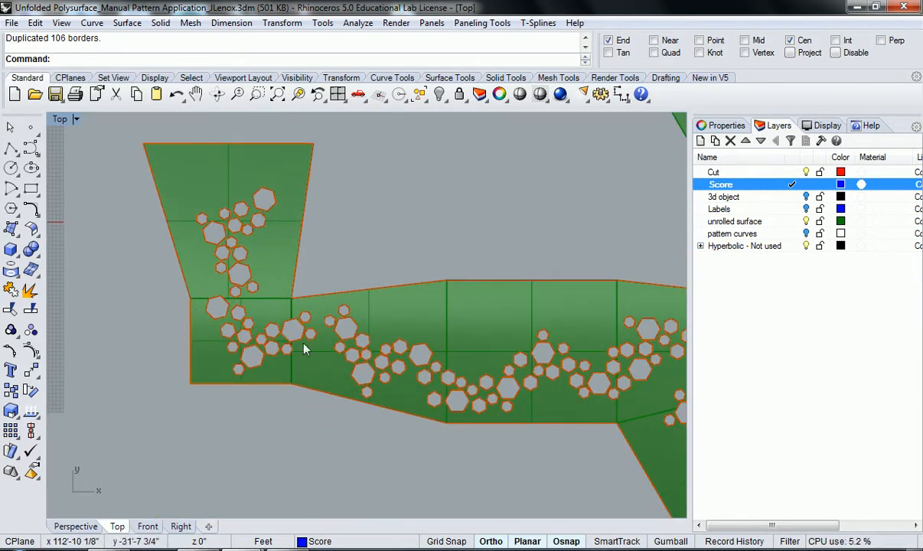
right_click_drag(396, 328, 292, 285)
right_click_drag(339, 263, 222, 228)
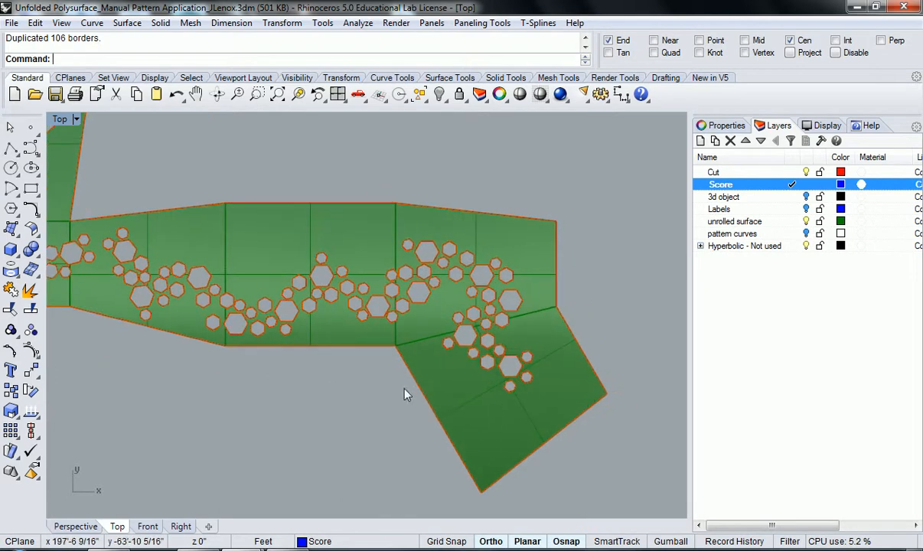
Turn off the center object snap and draw a fold line on Score between the upper flap and the square panel.
right_click_drag(171, 348, 256, 265)
scroll(227, 280, "up", 3)
type("line")
key("Return")
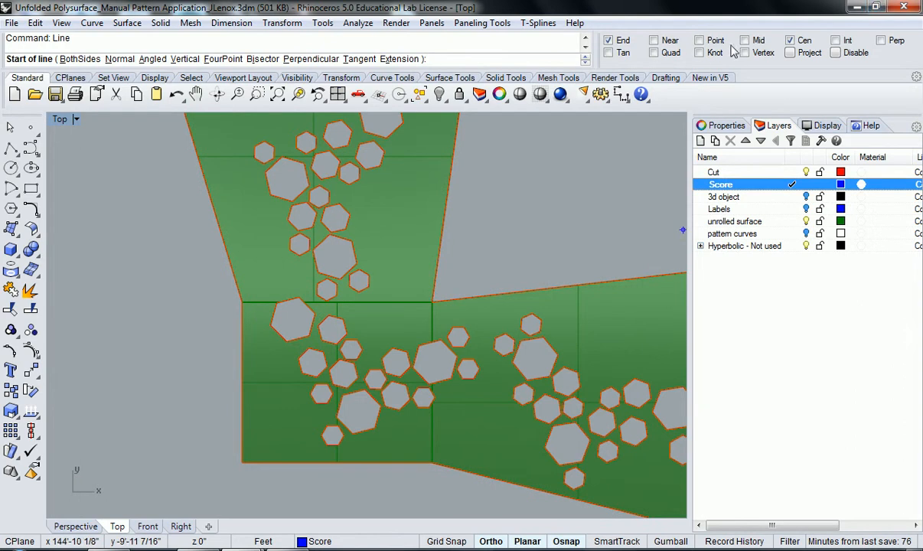
left_click(792, 39)
scroll(253, 302, "up", 8)
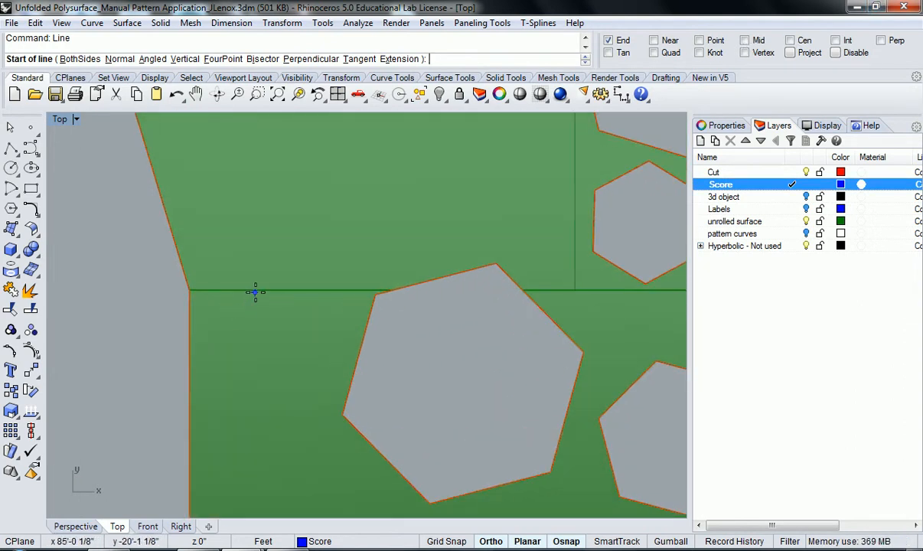
left_click(190, 290)
scroll(422, 299, "up", 3)
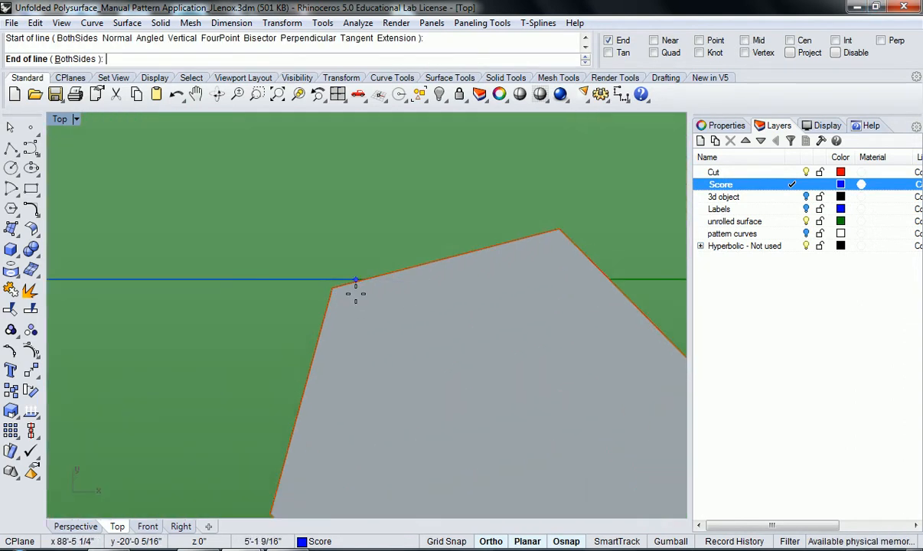
scroll(377, 296, "down", 8)
right_click_drag(403, 301, 212, 298)
scroll(490, 320, "down", 2)
right_click_drag(527, 323, 228, 315)
left_click(473, 282)
scroll(469, 290, "down", 3)
scroll(464, 289, "up", 3)
Draw a vertical fold line between the square panel and the tapered panel beside it, from corner to corner.
right_click(461, 287)
left_click(461, 287)
scroll(463, 321, "down", 3)
scroll(459, 344, "up", 2)
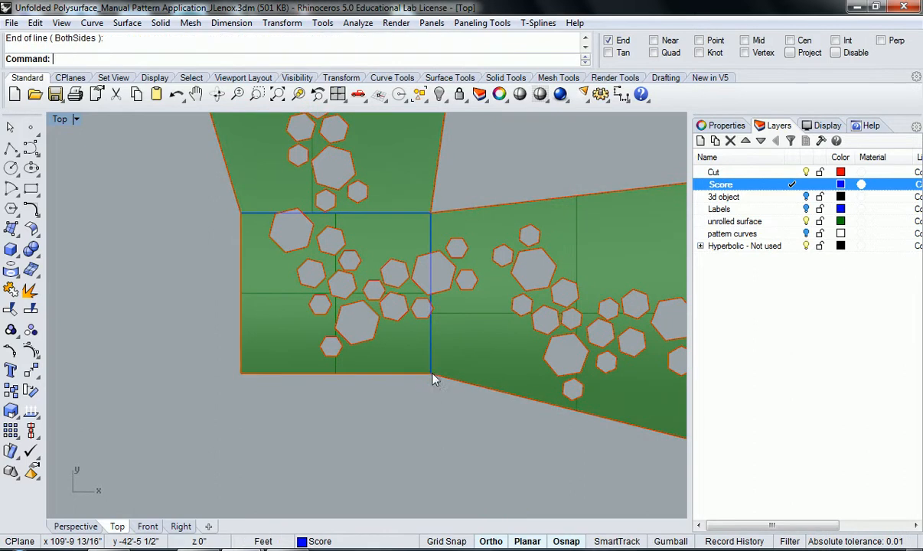
left_click(433, 373)
Draw vertical fold lines along both side edges of the central rectangular panel.
scroll(421, 366, "down", 2)
right_click_drag(419, 362, 371, 390)
right_click(371, 390)
left_click(371, 388)
left_click(372, 257)
right_click_drag(546, 278, 452, 256)
right_click(452, 256)
left_click(448, 225)
left_click(449, 367)
Draw the slanted fold line between the second tapered panel and the angled end panel.
right_click(449, 367)
left_click(449, 366)
left_click(608, 328)
scroll(489, 358, "down", 2)
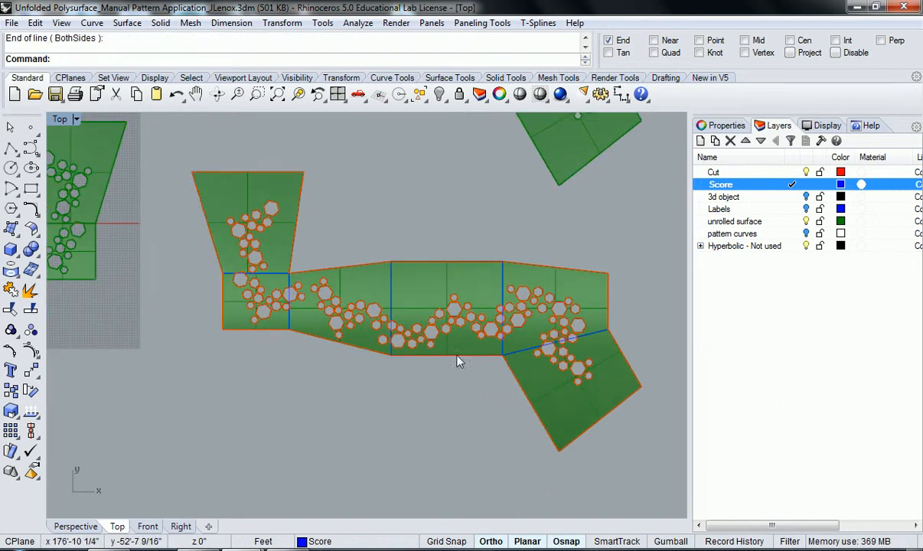
right_click_drag(395, 400, 405, 412)
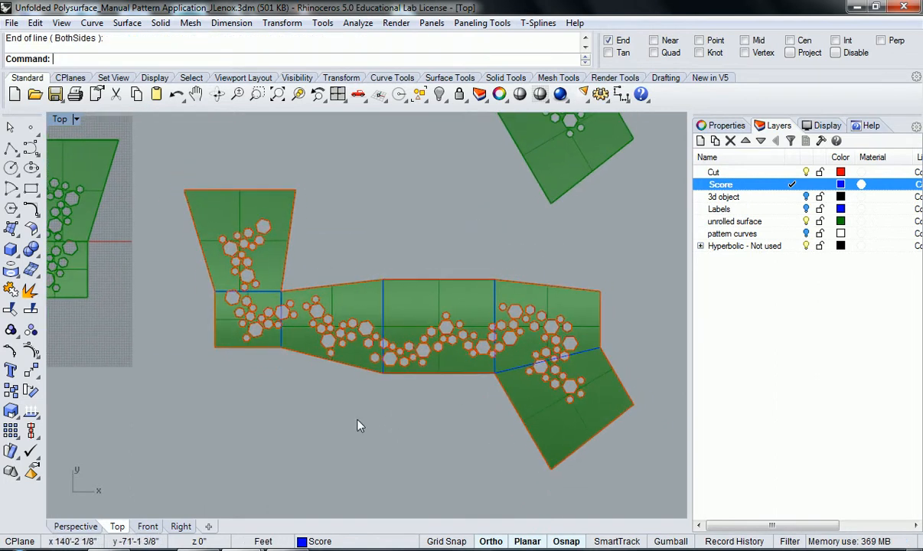
Hide the unrolled surface layer and examine where the fold lines run across the hexagon openings.
left_click(804, 221)
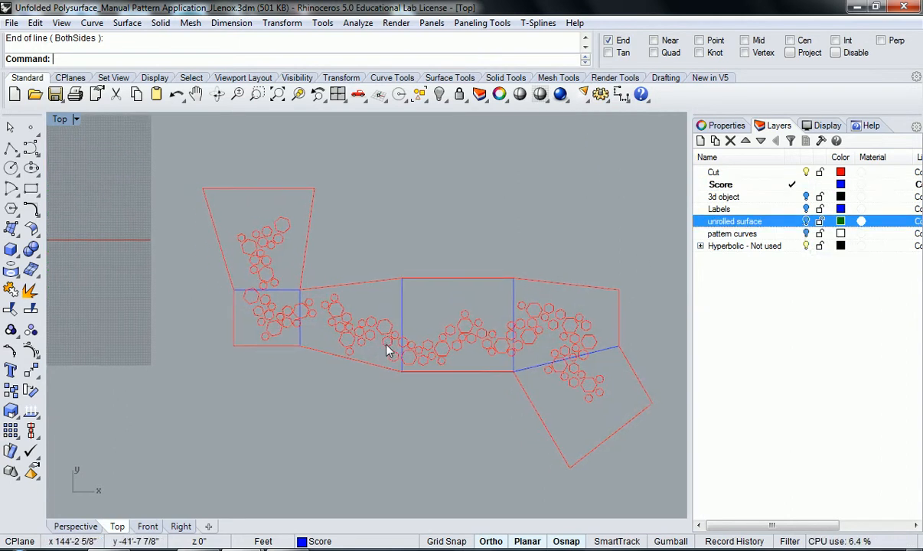
scroll(383, 346, "down", 5)
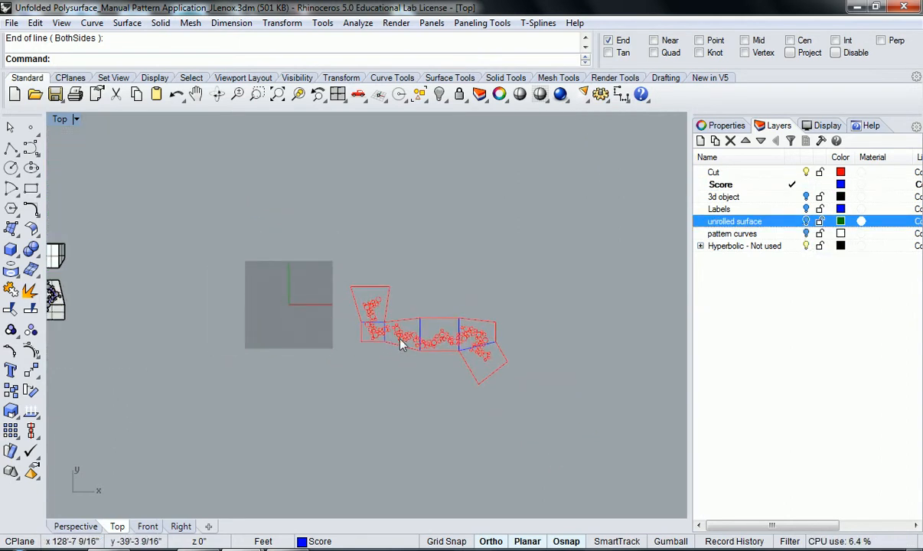
scroll(405, 343, "up", 9)
scroll(336, 314, "up", 4)
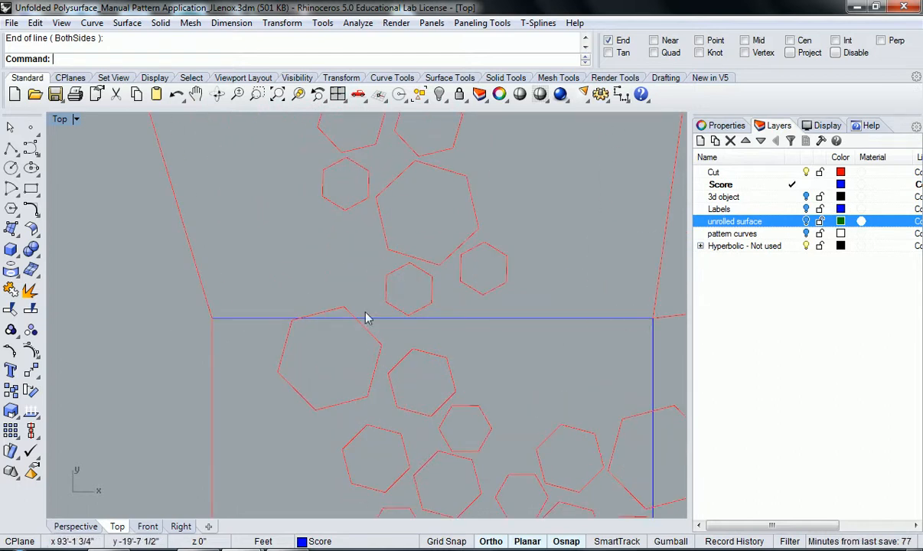
scroll(308, 327, "up", 4)
left_click(405, 319)
left_click(373, 366)
scroll(344, 353, "down", 8)
scroll(322, 325, "up", 4)
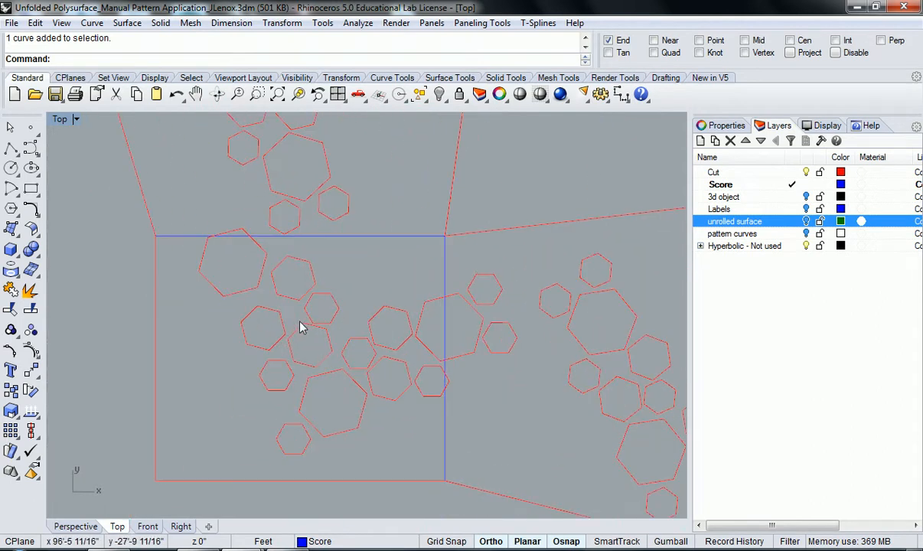
Start Trim and pick the hexagons crossing the square panel's two folds and the central panel's left fold as cutting objects.
scroll(288, 331, "up", 2)
type("Tr")
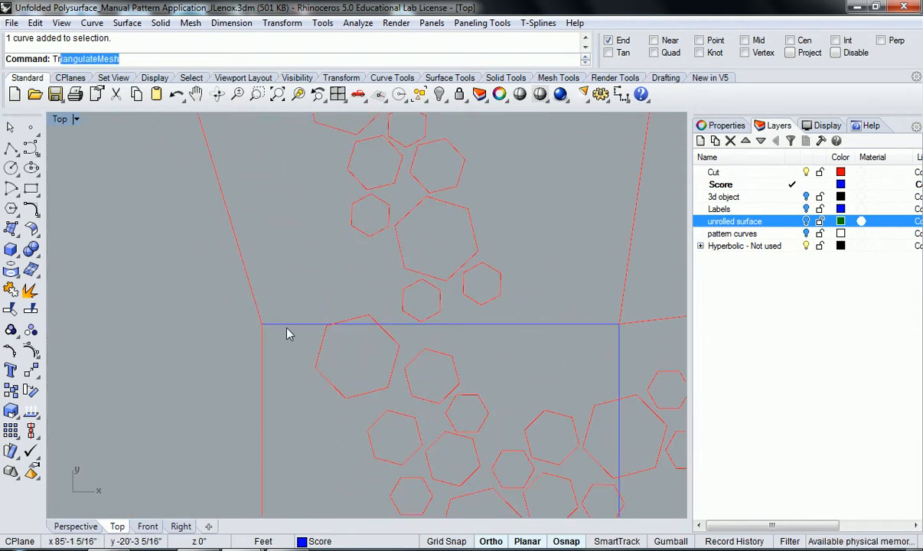
type("im")
key("Return")
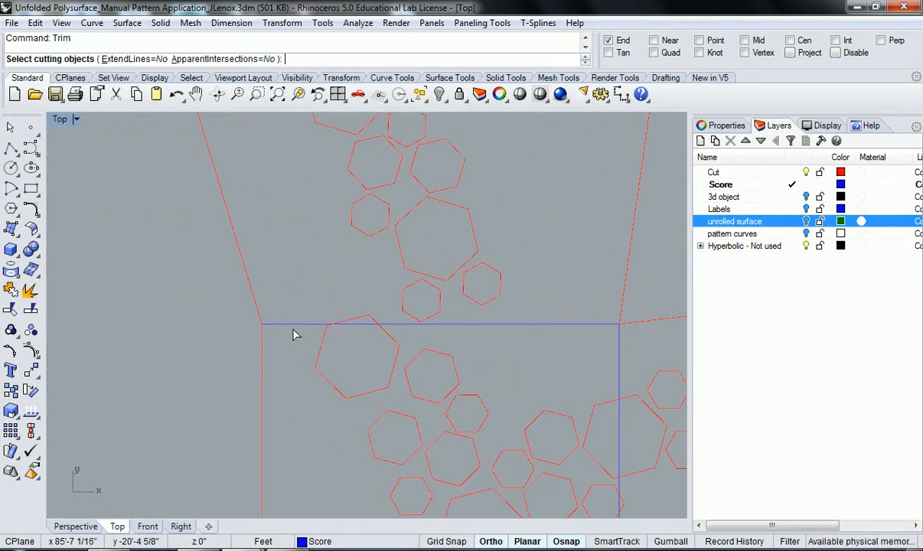
right_click_drag(354, 356, 269, 306)
left_click(270, 306)
scroll(269, 306, "down", 4)
right_click_drag(436, 369, 300, 362)
left_click(410, 327)
left_click(429, 368)
right_click_drag(455, 373, 377, 391)
left_click(375, 387)
right_click_drag(521, 392, 407, 383)
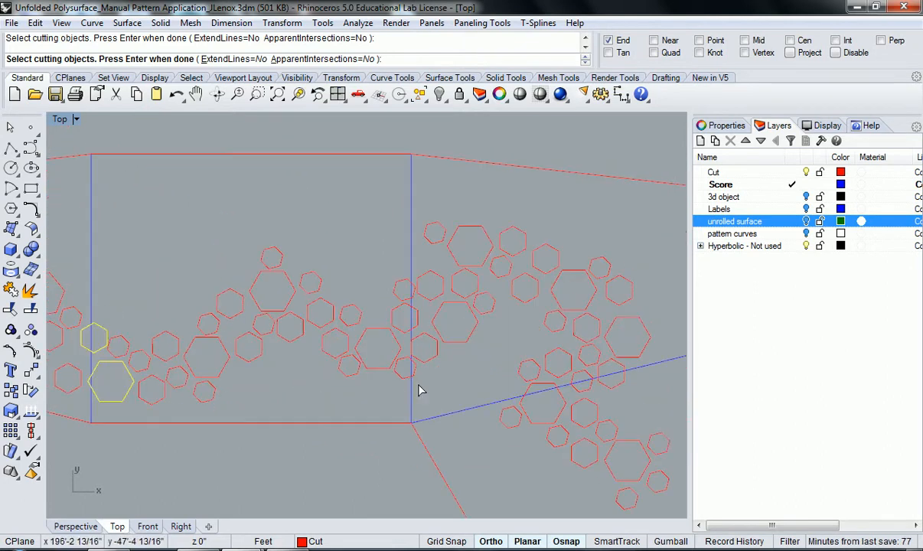
Add the four hexagons touching the central panel's right fold line to the cutting objects.
left_click(404, 374)
scroll(417, 368, "up", 10)
left_click(429, 372)
scroll(391, 288, "down", 5)
left_click(369, 207)
left_click(367, 183)
scroll(367, 183, "down", 3)
Add the three hexagons on the slanted fold line to the cutting objects and accept the set.
right_click_drag(564, 328, 384, 310)
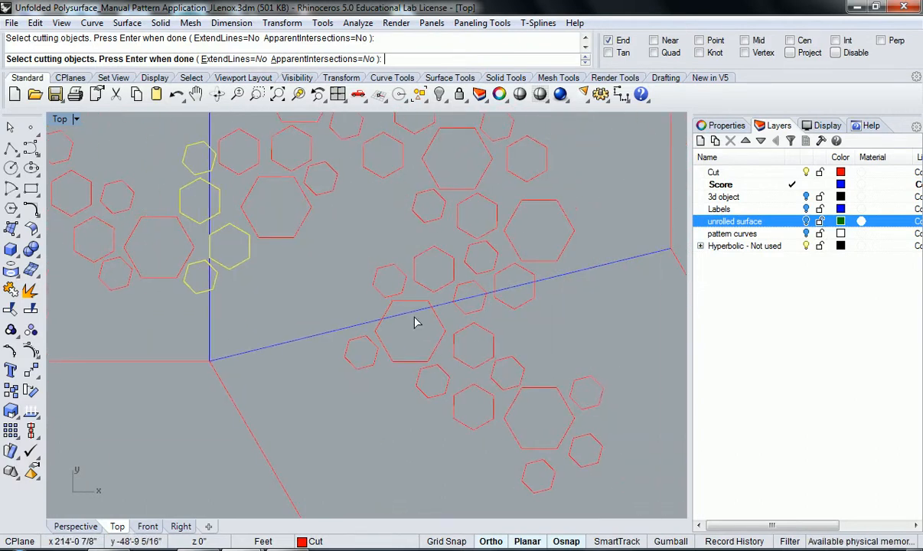
left_click(428, 354)
left_click(472, 311)
left_click(521, 306)
scroll(521, 309, "down", 5)
right_click_drag(521, 309, 557, 346)
scroll(393, 338, "down", 2)
right_click_drag(394, 338, 622, 370)
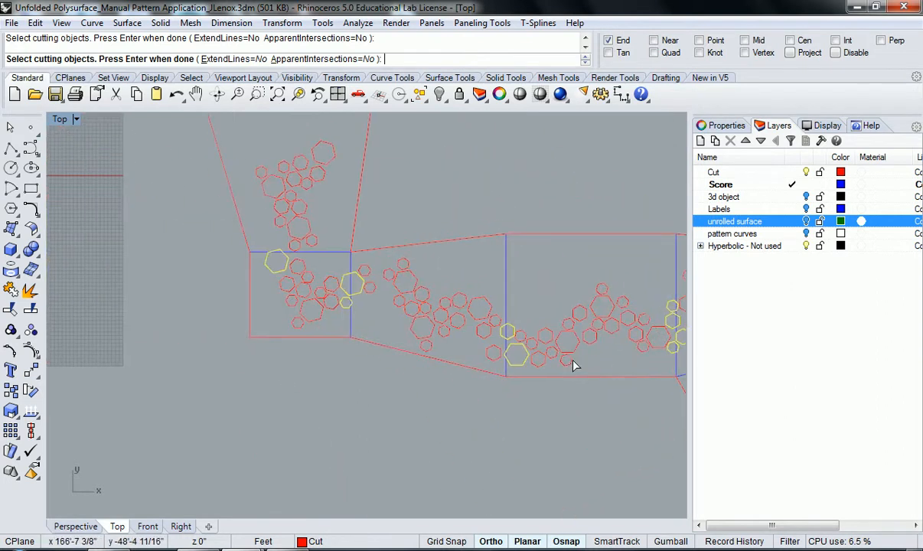
right_click(622, 369)
Trim away the fold line segments inside the hexagons on the square panel's two folds.
scroll(276, 239, "up", 6)
scroll(283, 263, "up", 4)
left_click(297, 267)
right_click_drag(570, 397, 391, 312)
scroll(426, 422, "up", 4)
scroll(512, 418, "down", 4)
Trim away the fold line segments inside the two hexagons on the central panel's left fold.
right_click_drag(512, 418, 235, 371)
scroll(321, 336, "down", 3)
scroll(309, 329, "up", 3)
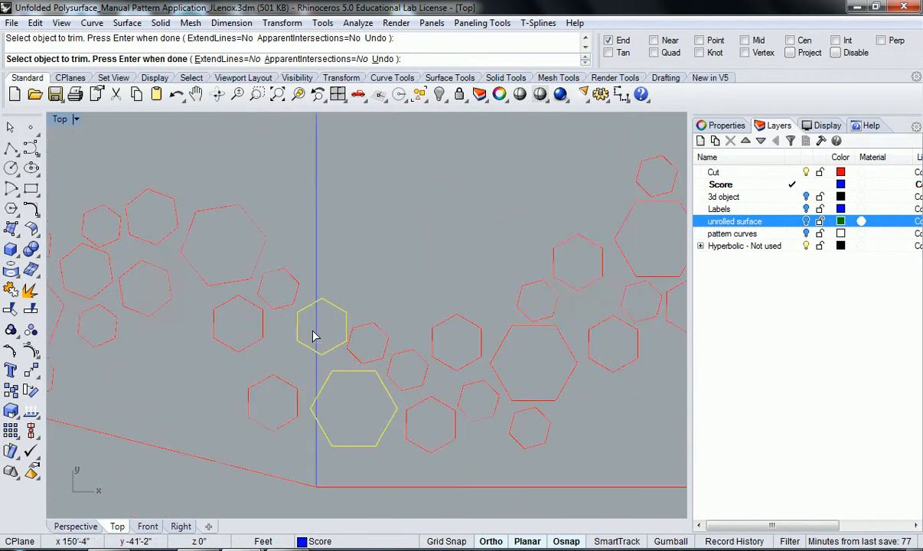
scroll(310, 394, "up", 3)
right_click_drag(314, 435, 319, 387)
scroll(319, 387, "down", 4)
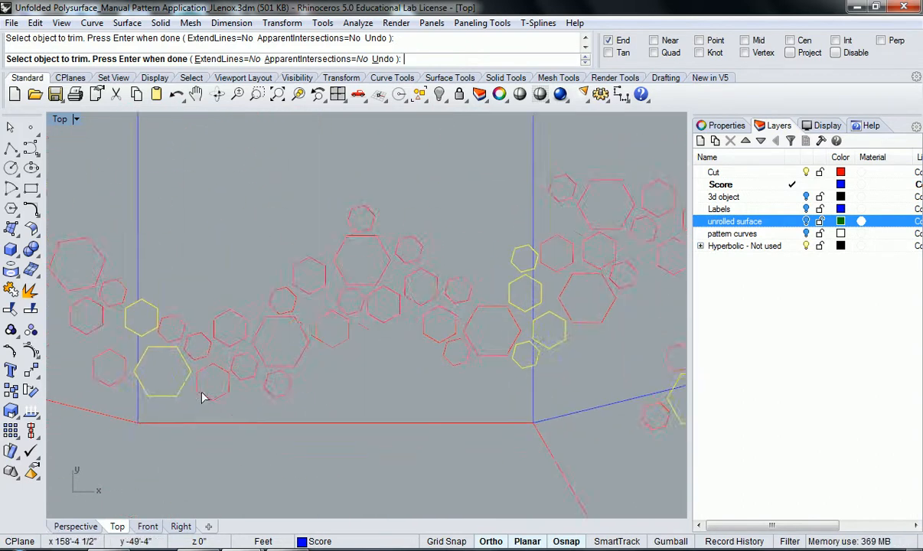
Trim the fold line segments inside the hexagons on the central panel's right fold and the slanted fold, and finish trimming.
scroll(473, 385, "up", 4)
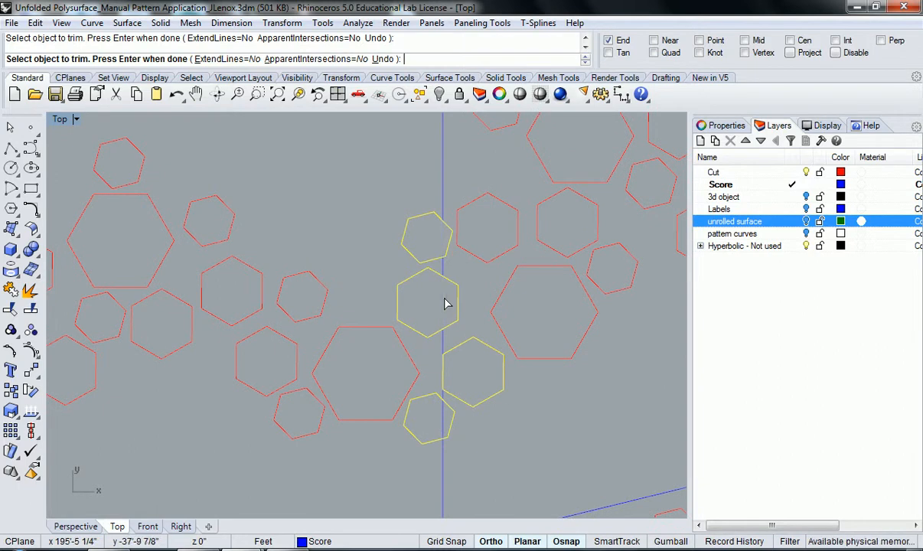
scroll(432, 336, "up", 6)
scroll(433, 313, "up", 6)
scroll(419, 471, "up", 2)
scroll(371, 459, "down", 4)
scroll(381, 448, "down", 6)
scroll(409, 394, "up", 4)
left_click(413, 348)
scroll(521, 327, "down", 6)
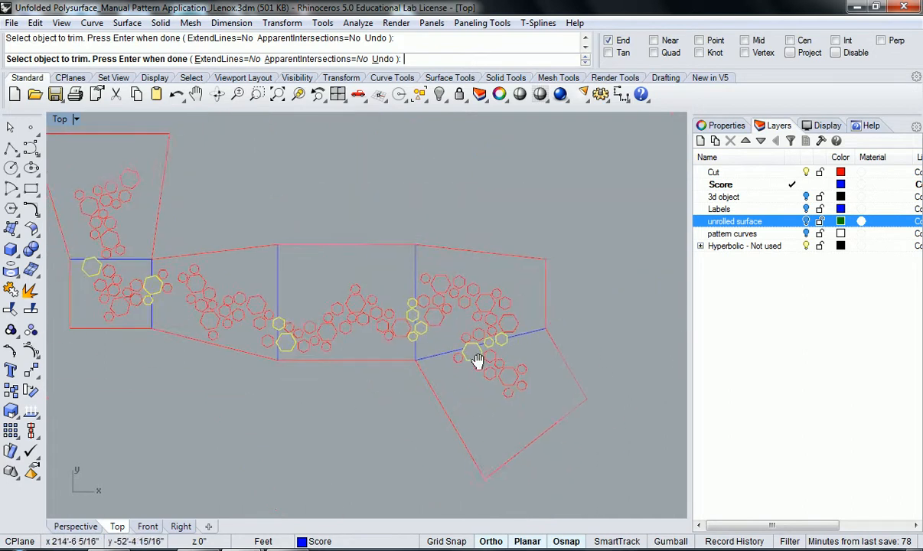
key("Return")
right_click_drag(373, 394, 385, 420)
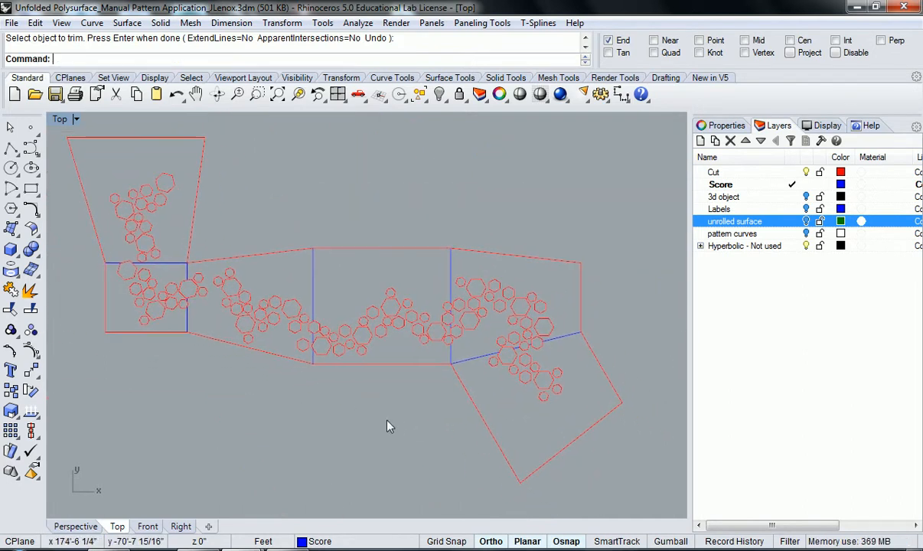
right_click_drag(290, 402, 313, 406)
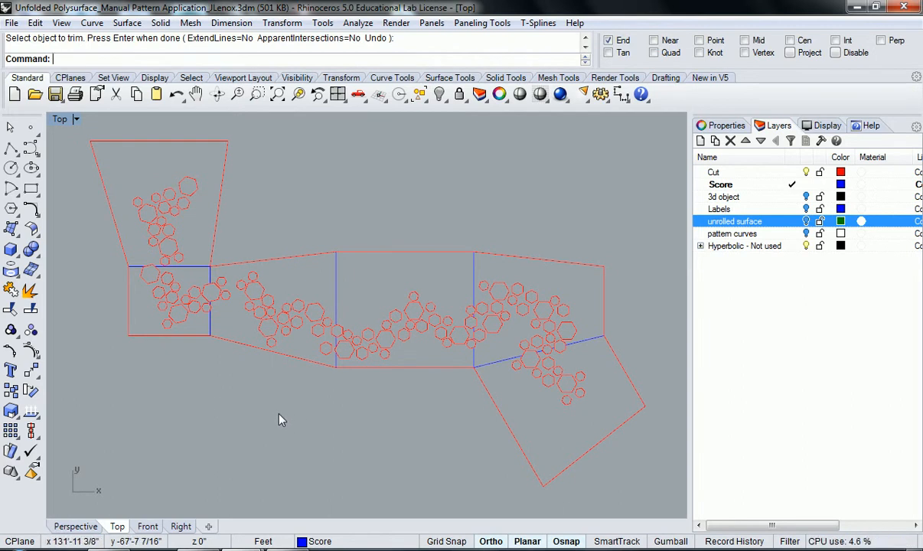
mouse_move(279, 420)
right_mouse_down()
mouse_move(270, 405)
mouse_move(281, 414)
right_mouse_up()
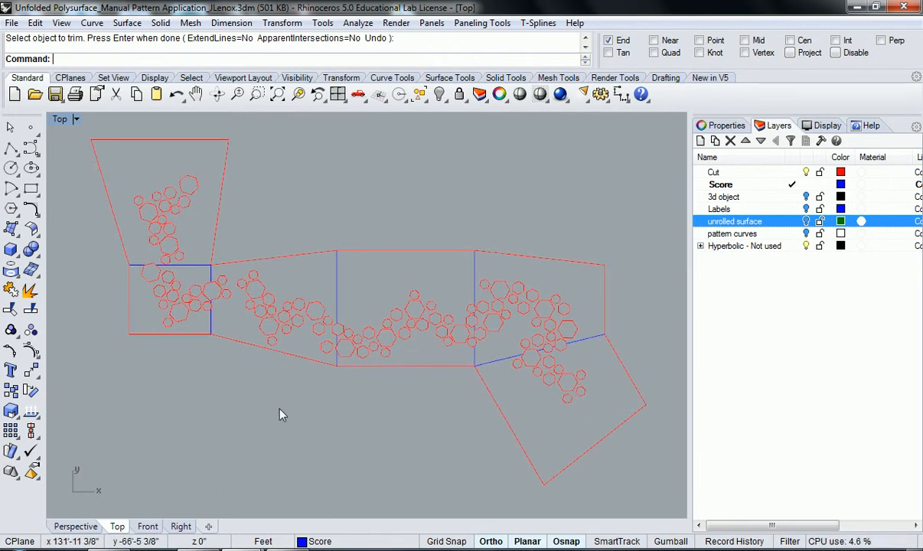